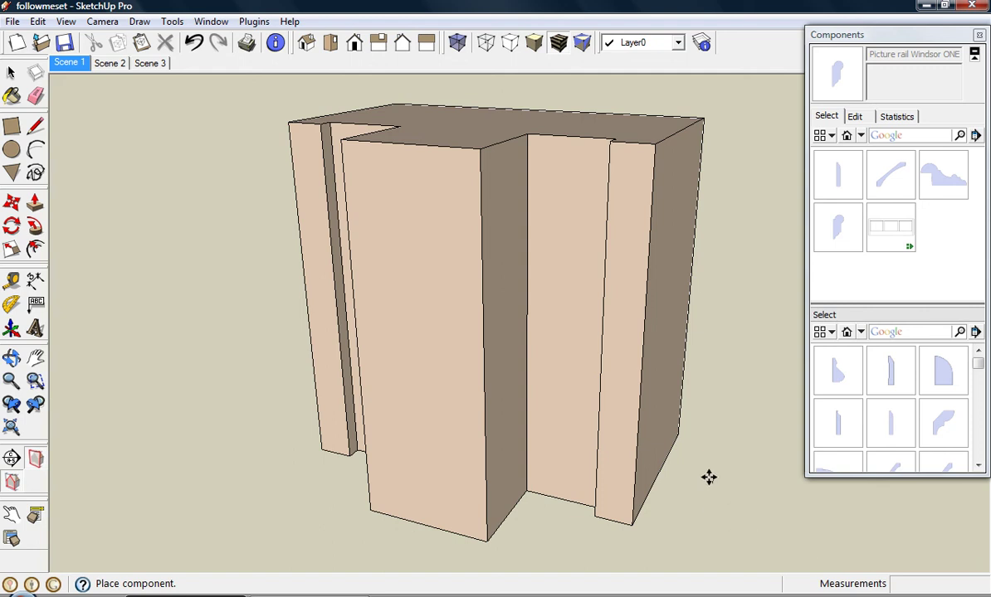
Step: Place the Base WindsorONE 2 molding profile at the slot's corner endpoint
middle_drag(714, 340, 664, 372)
scroll(601, 348, down, 2)
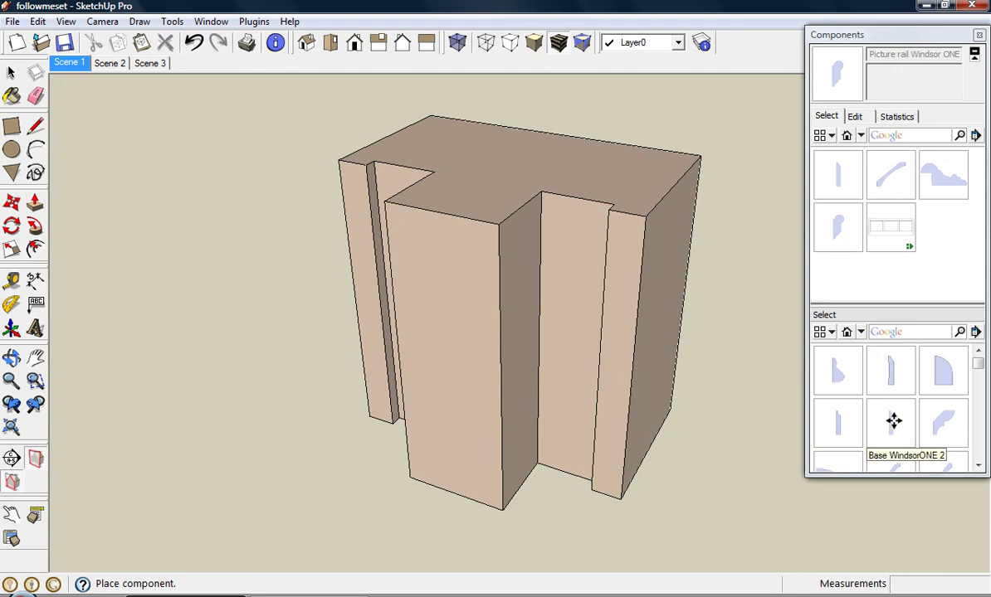
click(837, 174)
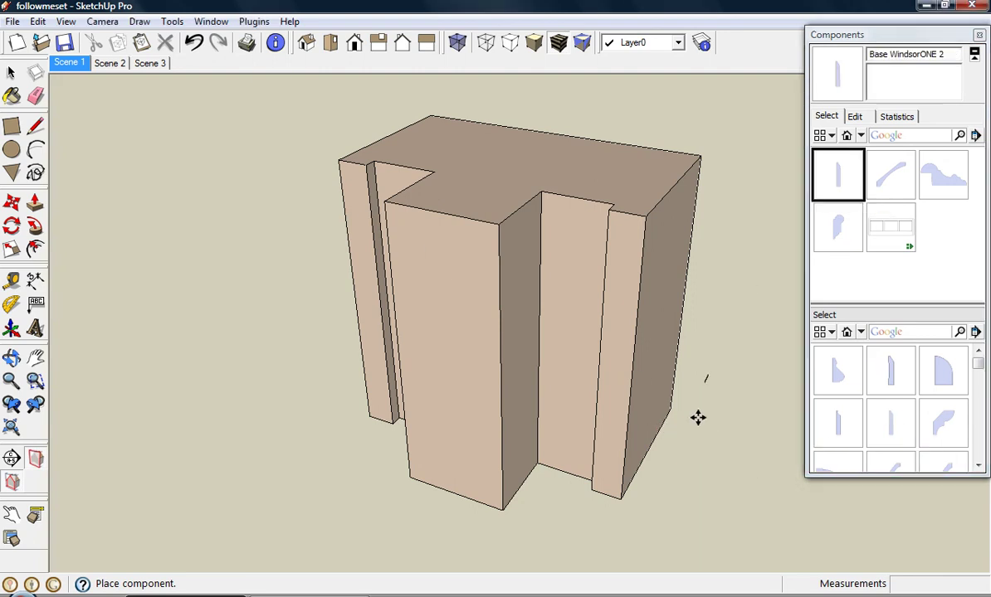
scroll(665, 405, up, 3)
scroll(665, 405, up, 6)
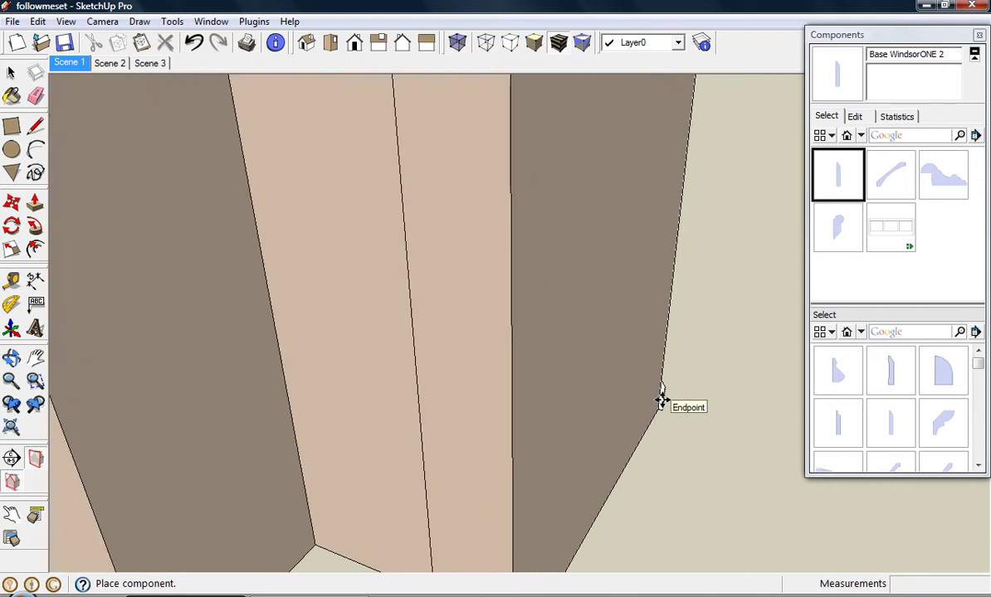
scroll(658, 406, up, 2)
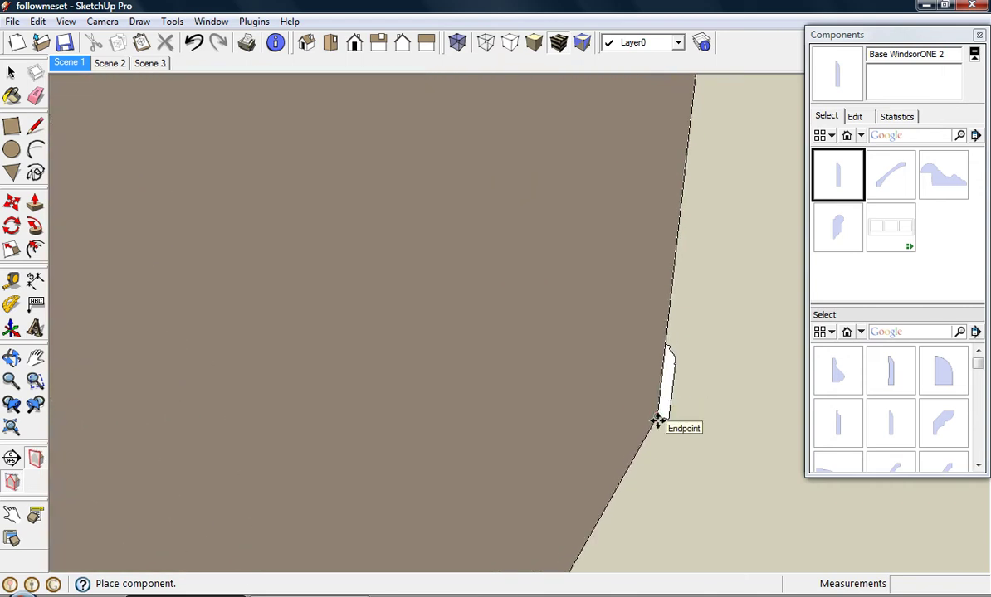
click(658, 420)
scroll(633, 445, down, 10)
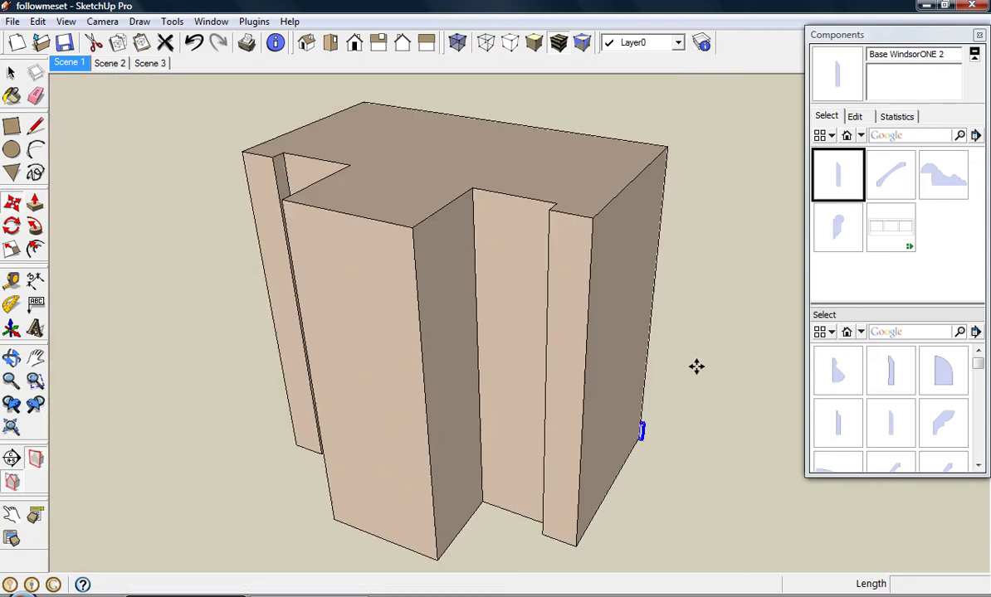
Step: Place the Picture rail Windsor ONE profile on the block's corner edge
click(838, 226)
scroll(661, 211, up, 5)
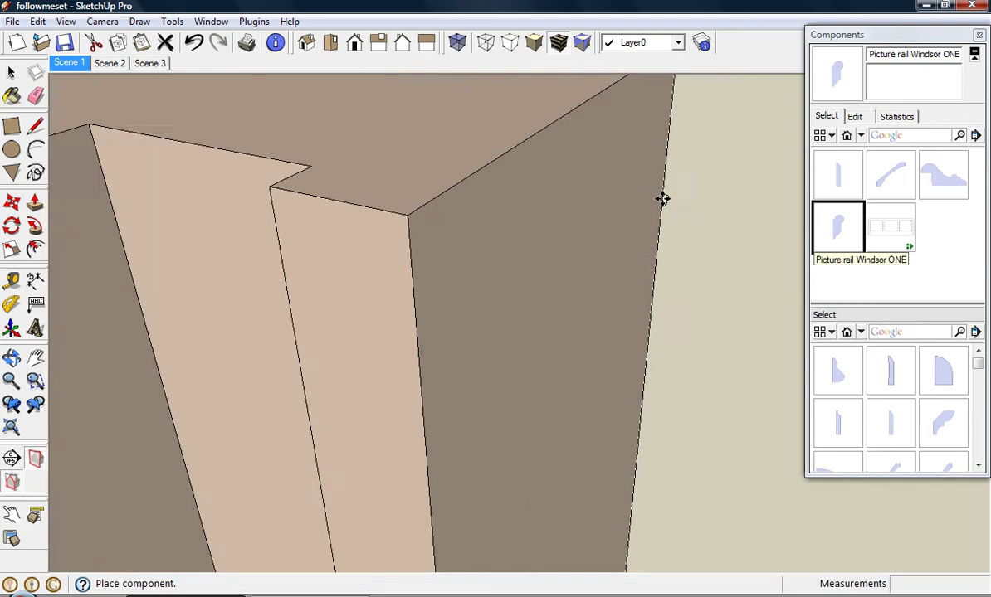
click(668, 161)
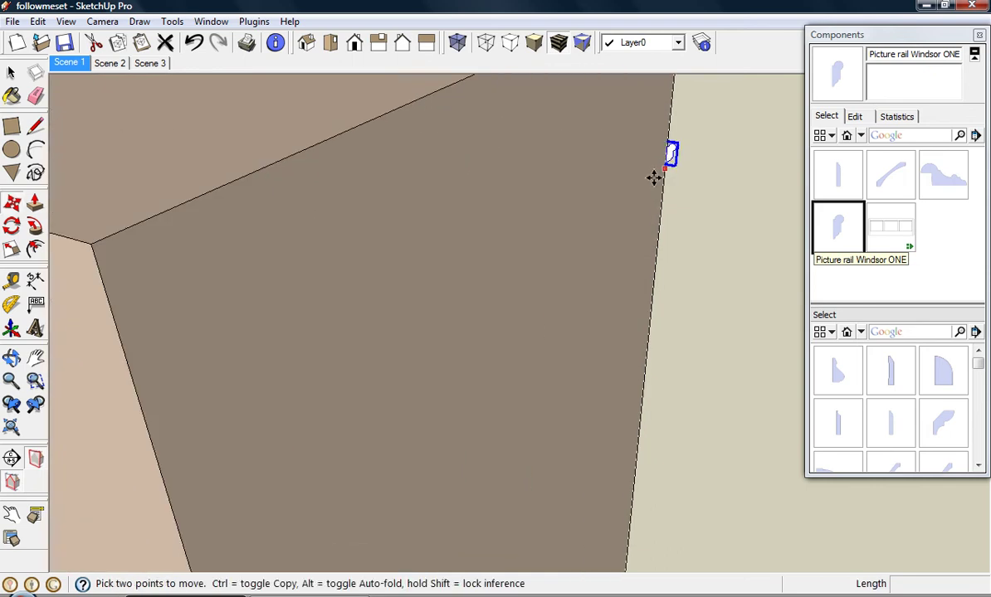
scroll(631, 205, down, 3)
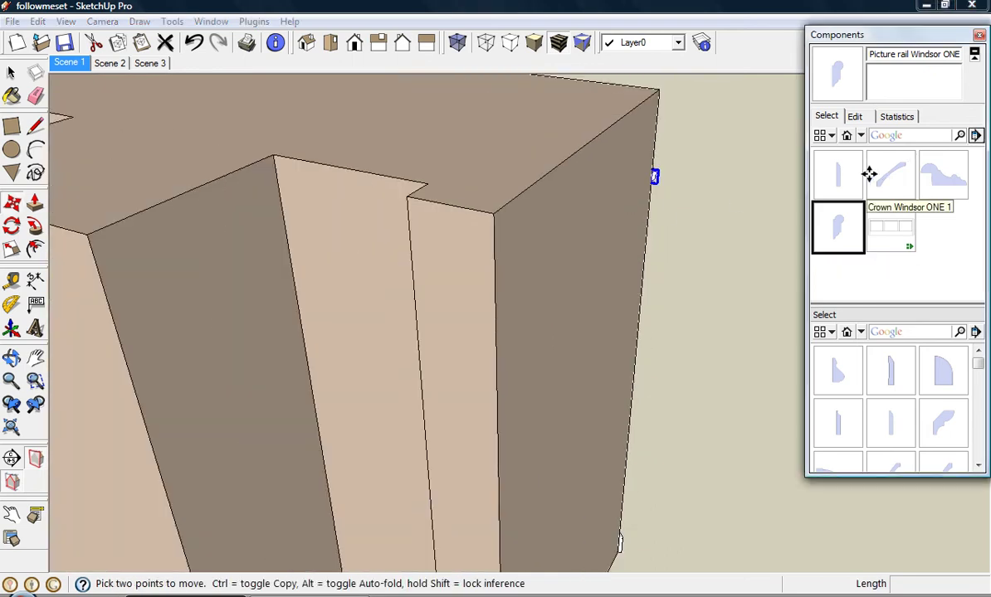
Step: Place the Crown Windsor ONE 1 profile at the block's top corner
click(891, 173)
scroll(659, 104, up, 2)
scroll(657, 111, up, 2)
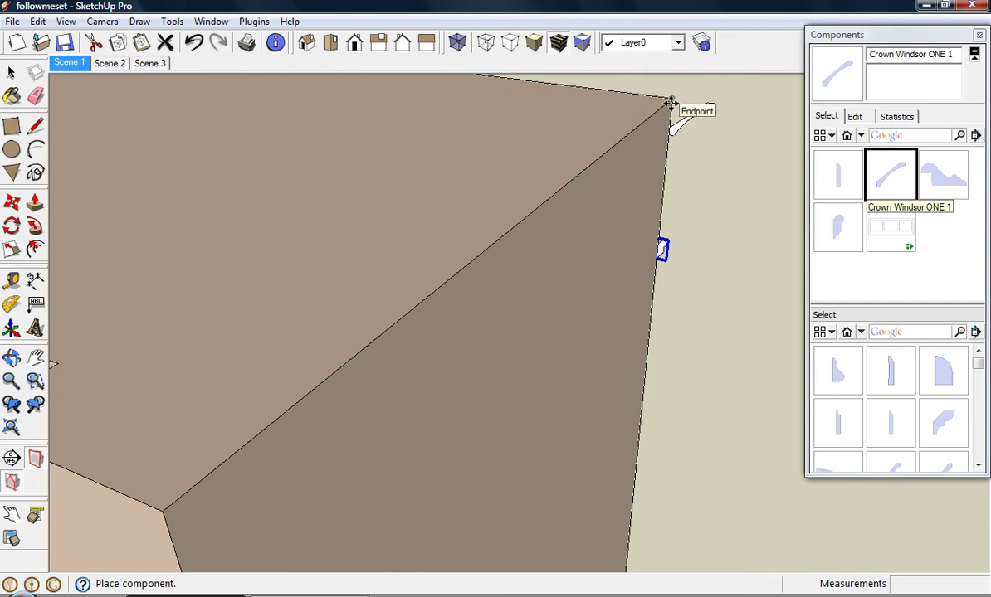
click(670, 101)
key(space)
scroll(711, 220, down, 5)
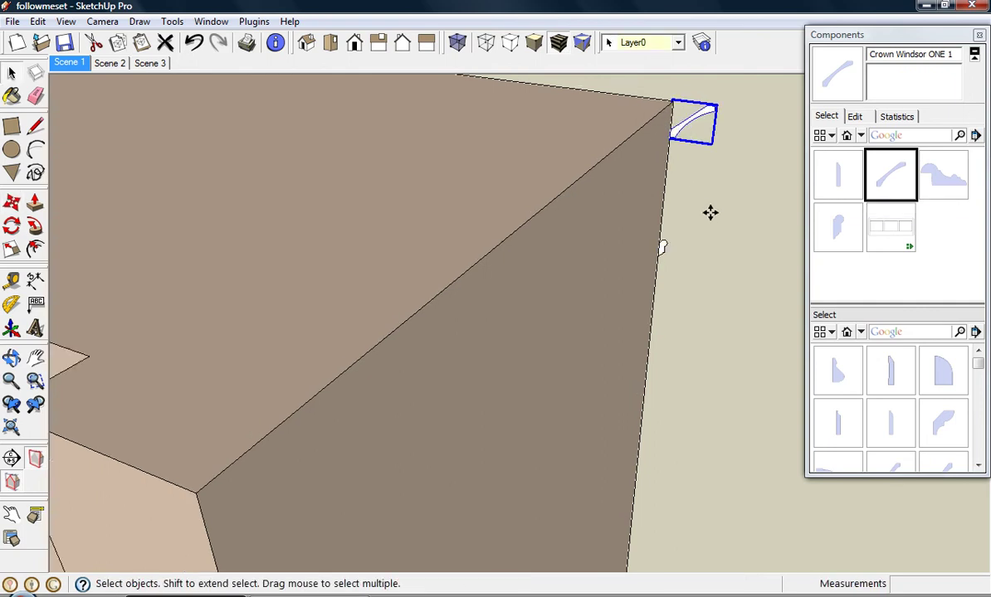
scroll(648, 276, down, 4)
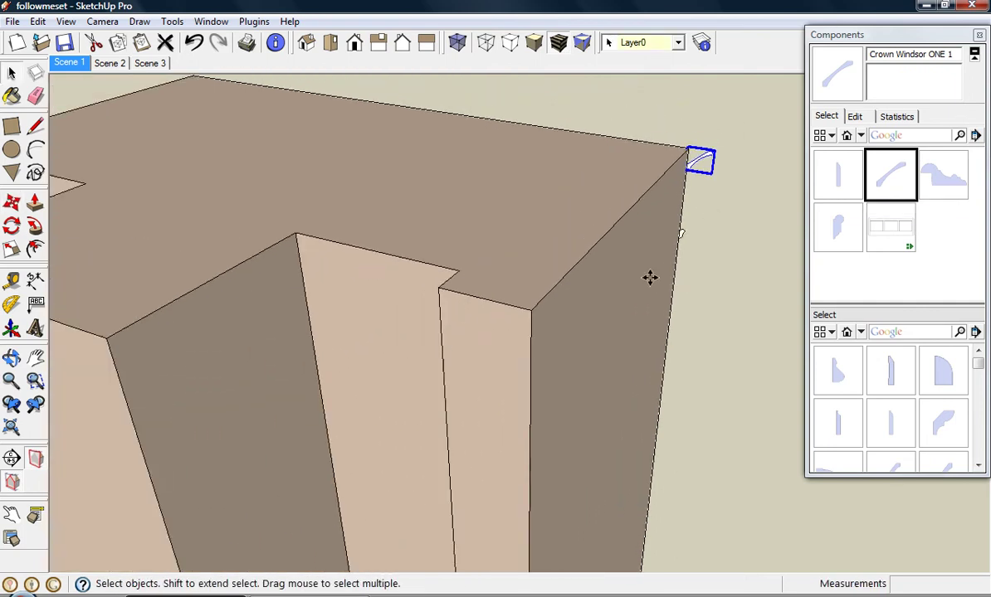
middle_drag(653, 279, 698, 261)
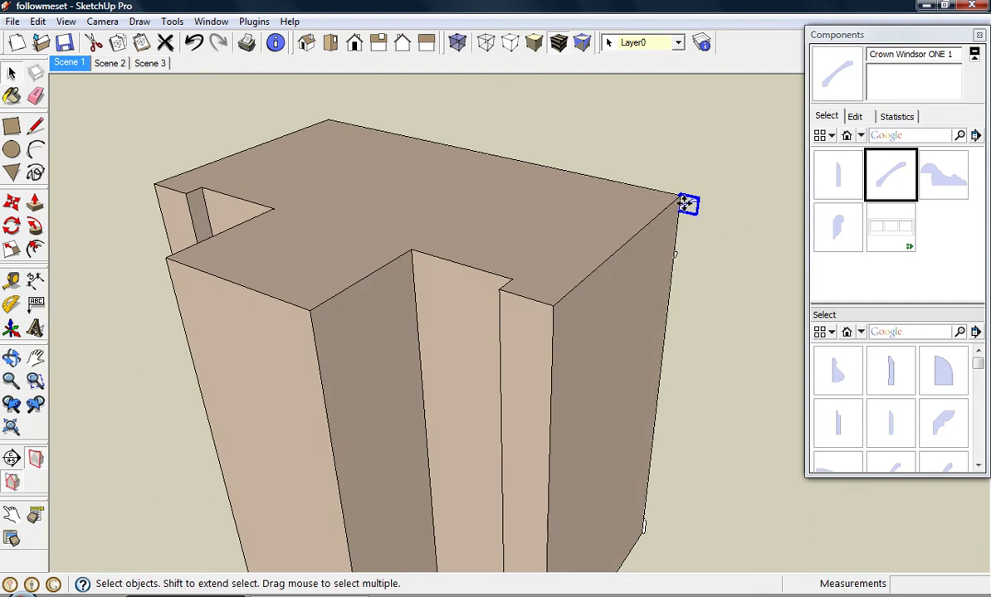
Step: Open the crown component and draw rectangles across the block top and a 10" by 4" column rectangle
double_click(685, 204)
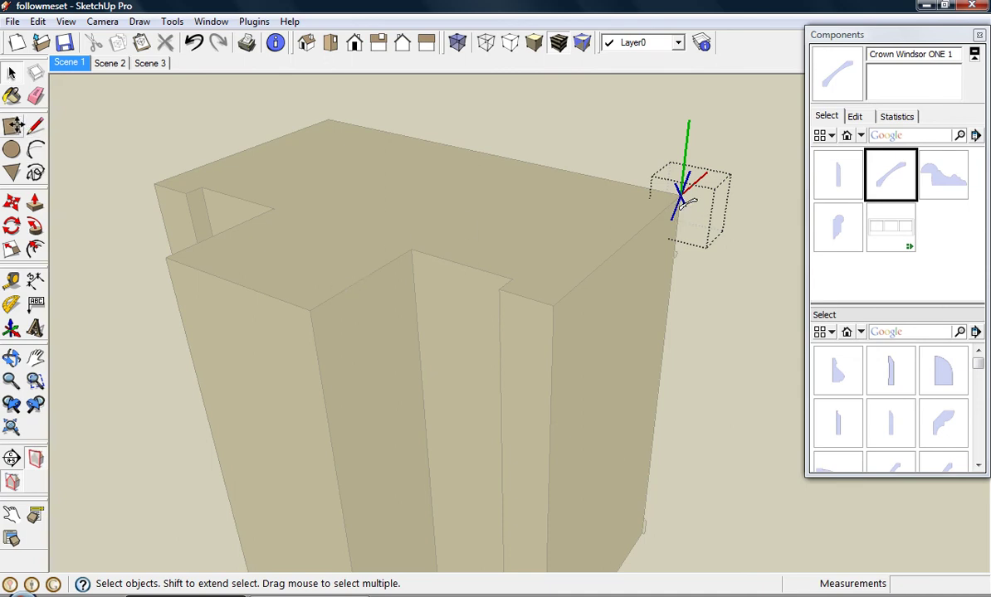
click(12, 125)
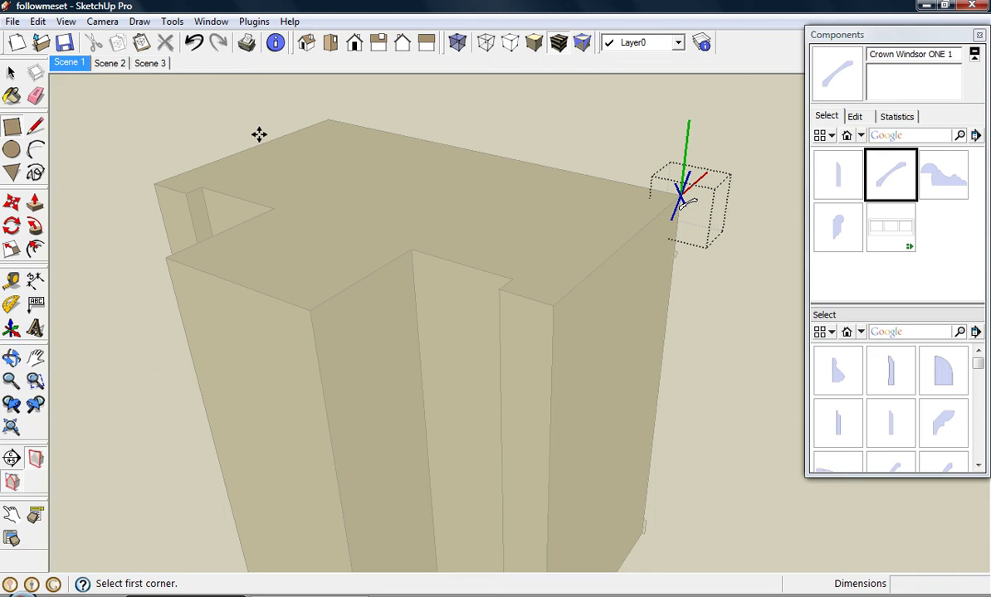
click(329, 120)
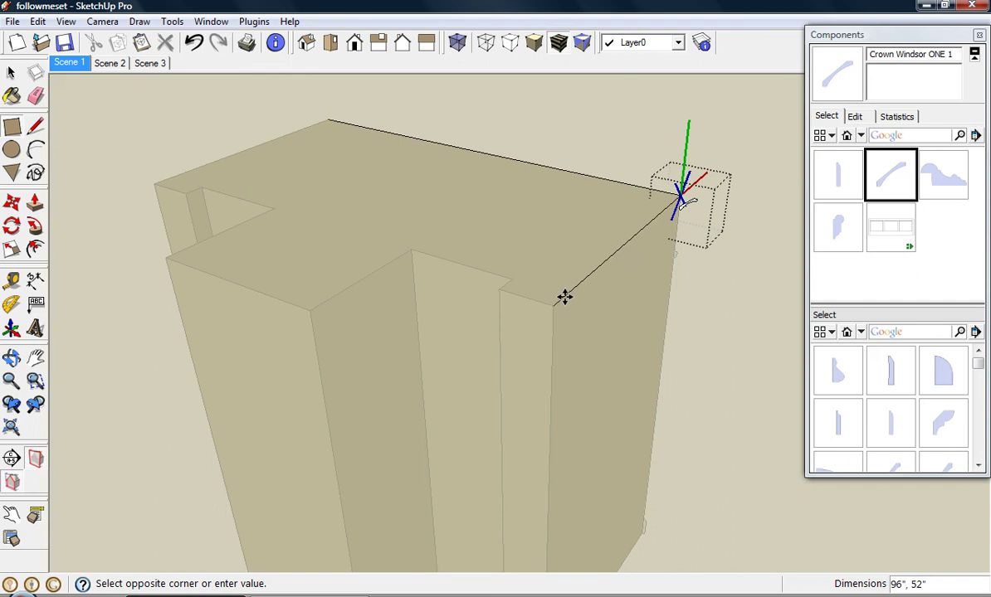
click(566, 295)
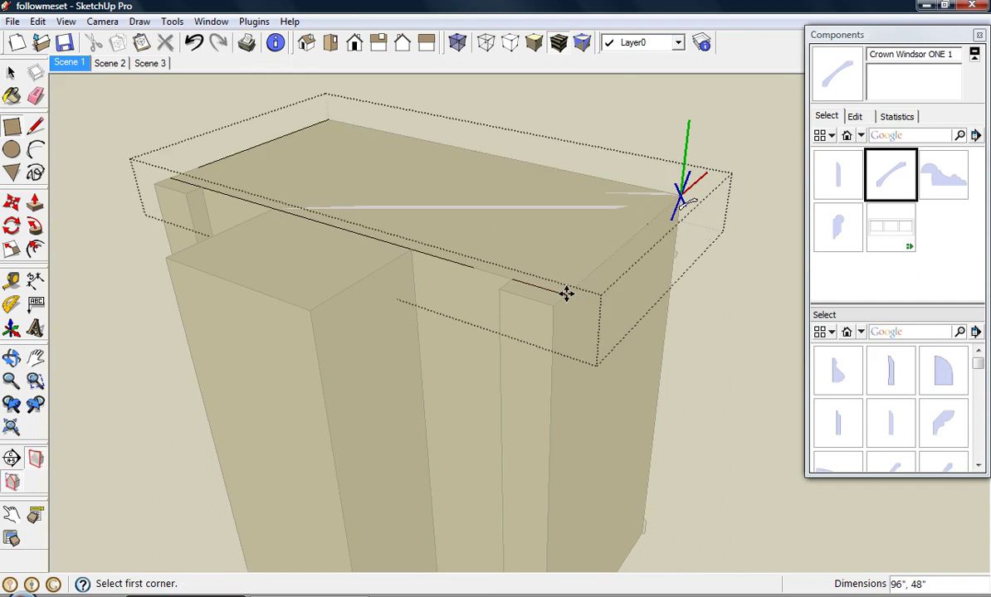
click(513, 281)
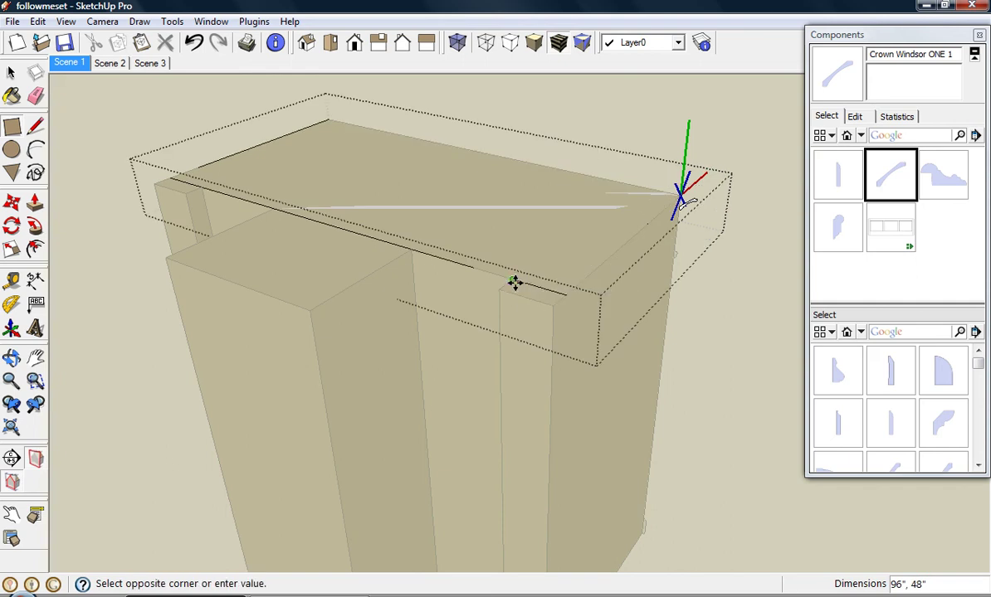
click(551, 305)
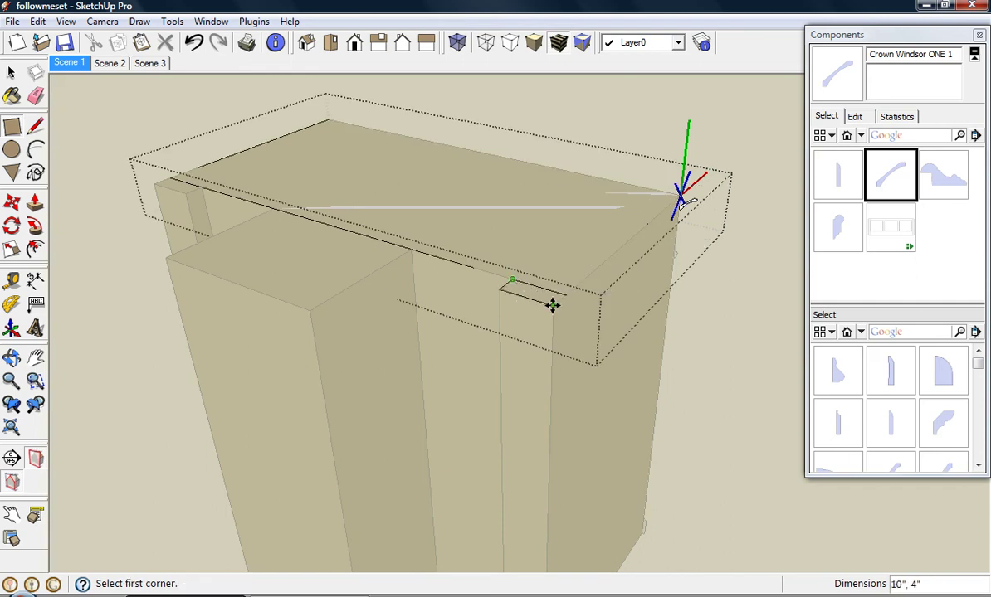
Step: Draw two more rectangles over the top's left edge and the left strip
click(273, 210)
click(312, 305)
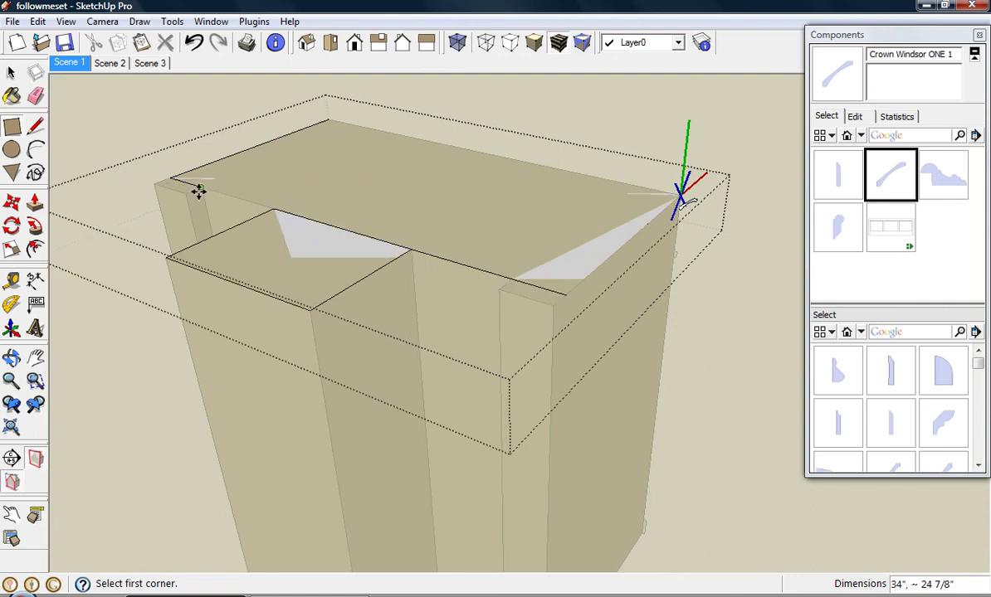
scroll(186, 182, up, 5)
click(150, 168)
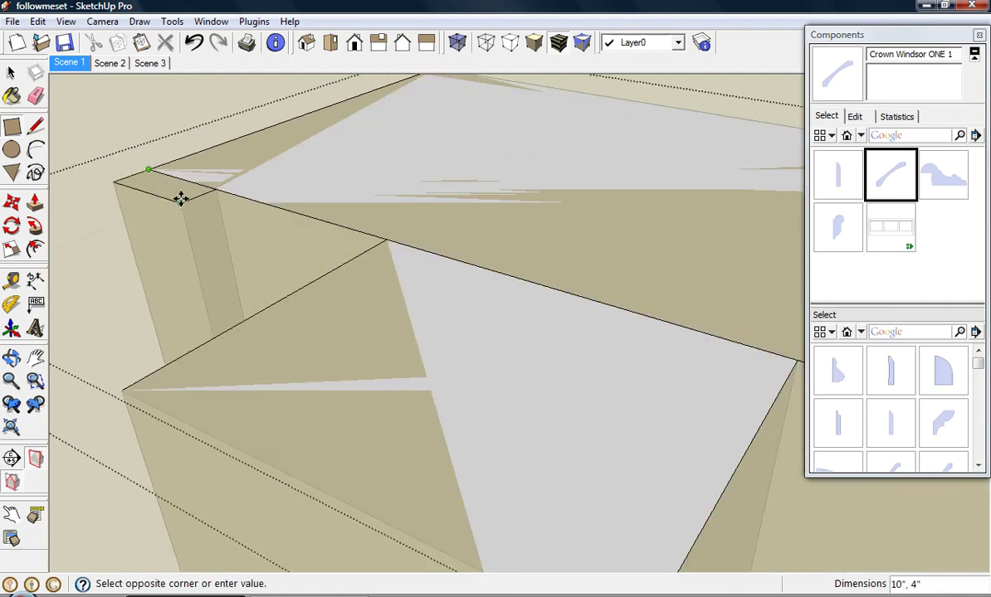
click(182, 200)
scroll(327, 197, down, 5)
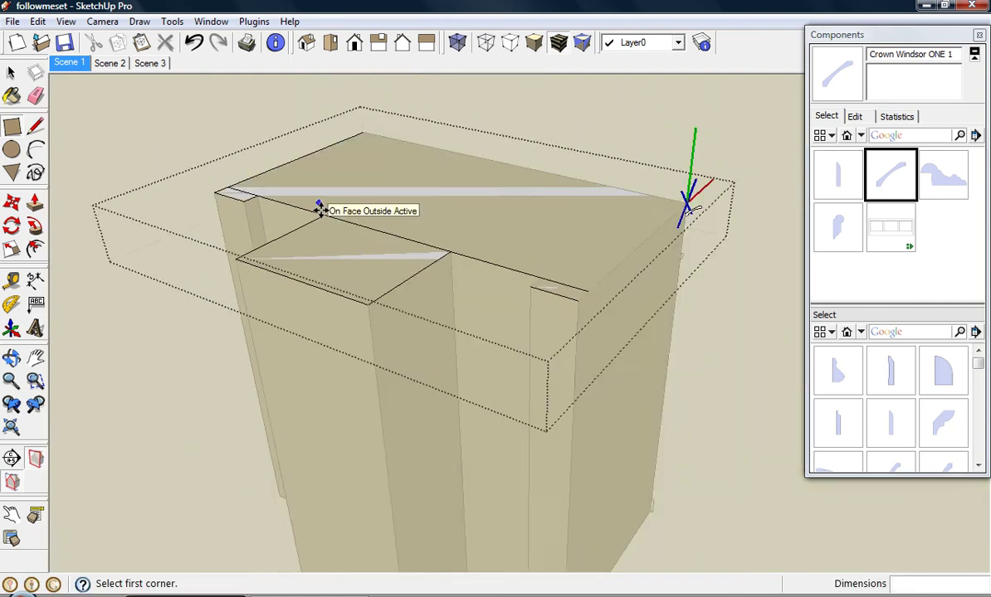
Step: Erase the stray face, the column-top face and the crossing edge to reveal the notch
middle_drag(247, 272, 137, 82)
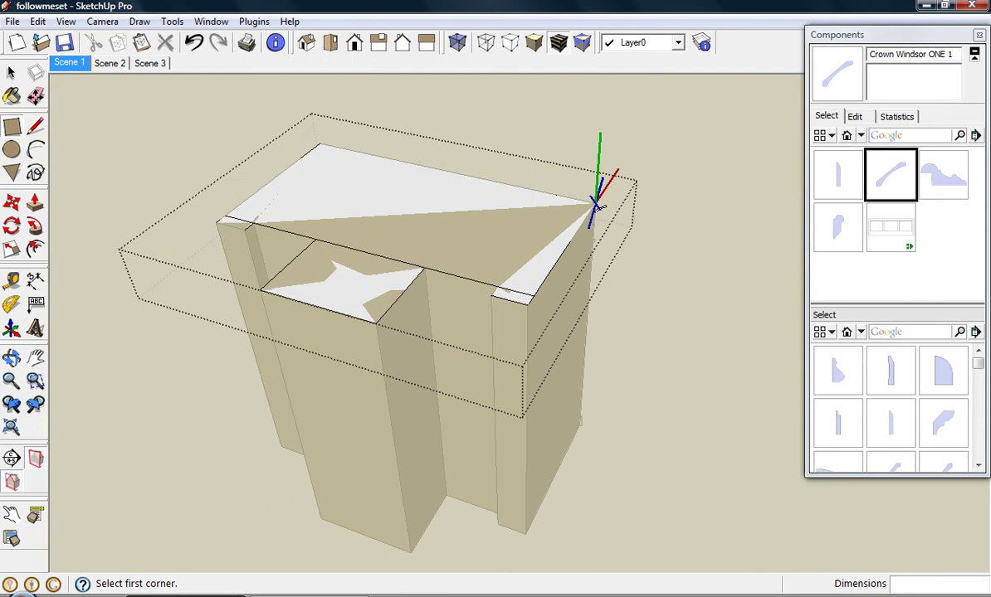
key(e)
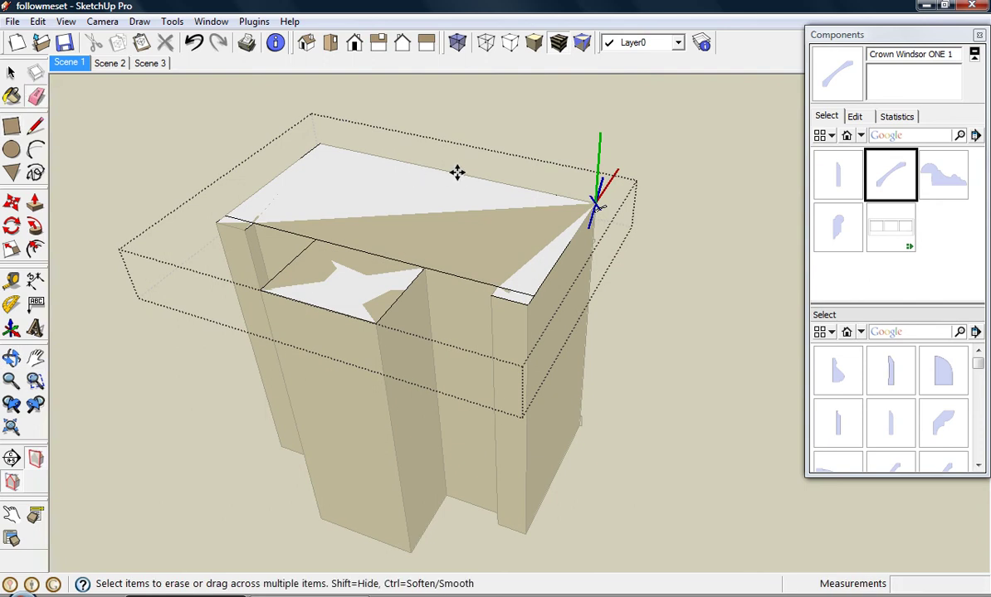
click(458, 172)
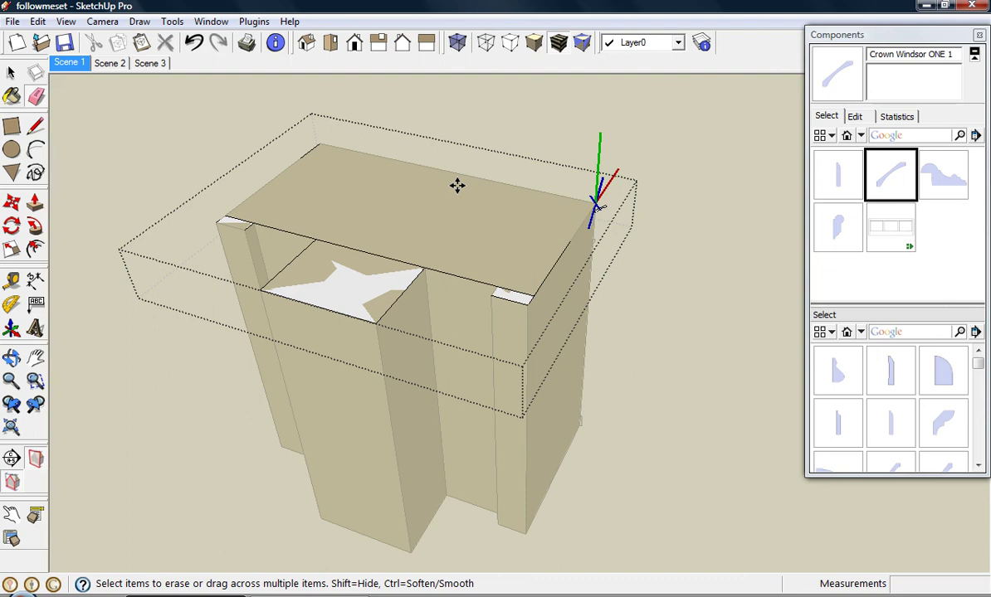
click(513, 289)
click(395, 258)
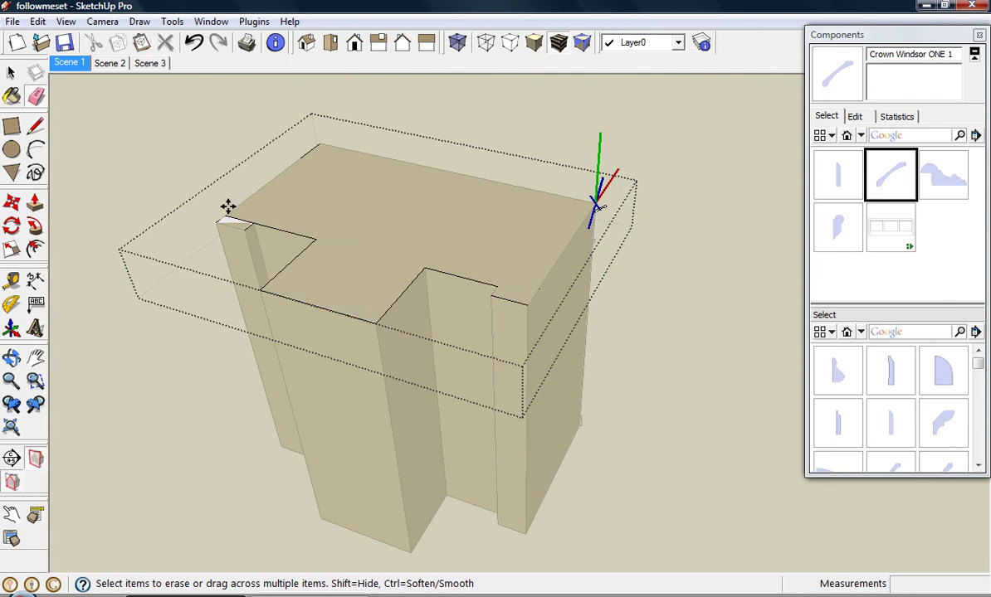
scroll(324, 195, down, 3)
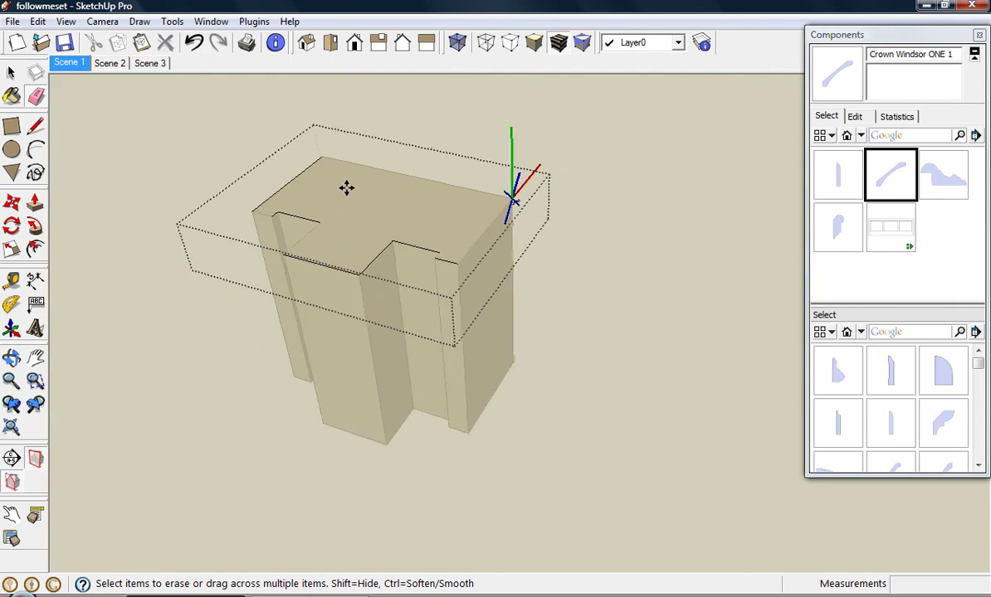
Step: Select the notched top outline edges as the sweep path
mouse_move(345, 188)
middle_down()
mouse_move(365, 216)
mouse_move(397, 233)
middle_up()
key(space)
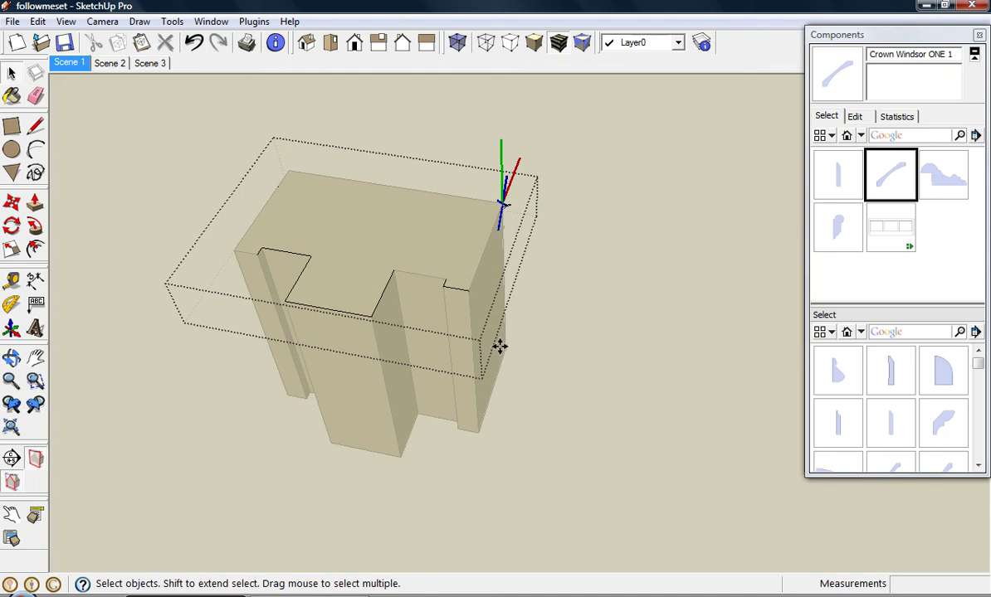
drag(207, 235, 206, 234)
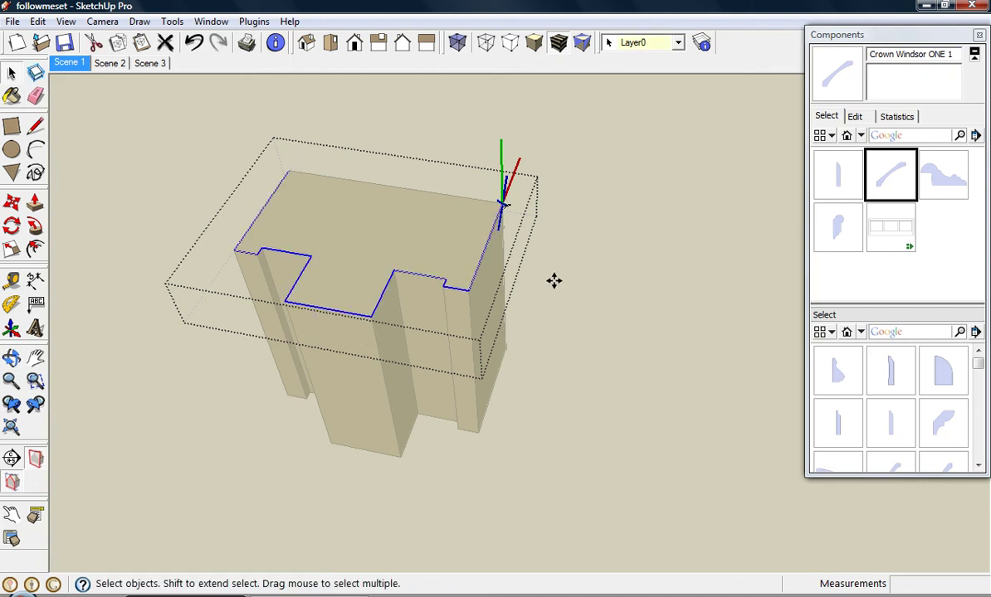
middle_drag(553, 281, 531, 250)
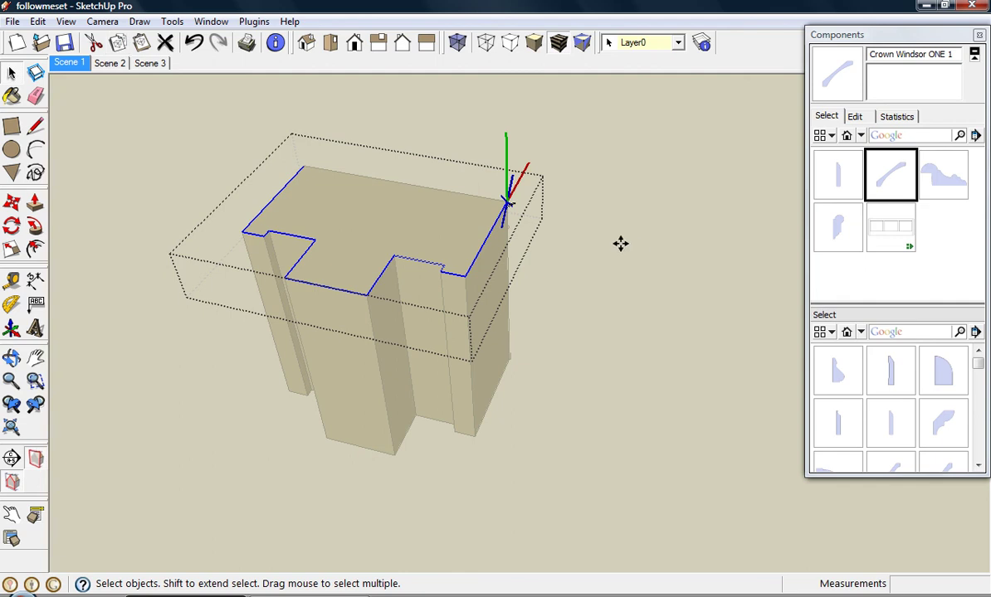
scroll(517, 208, up, 3)
Step: Sweep the Crown Windsor ONE 1 profile along the selected top outline with Follow Me
middle_drag(513, 206, 483, 184)
scroll(509, 190, up, 6)
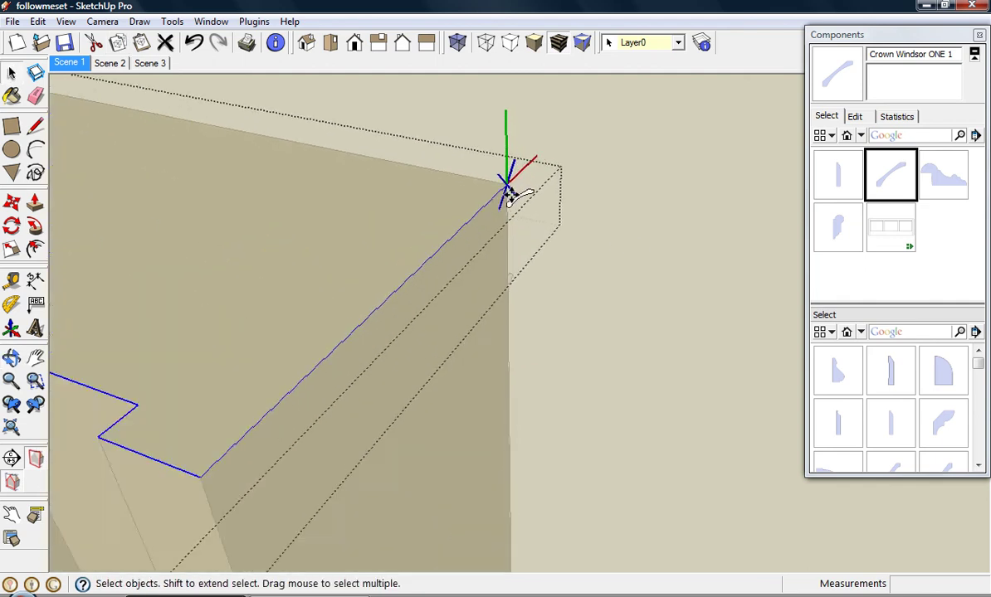
click(35, 226)
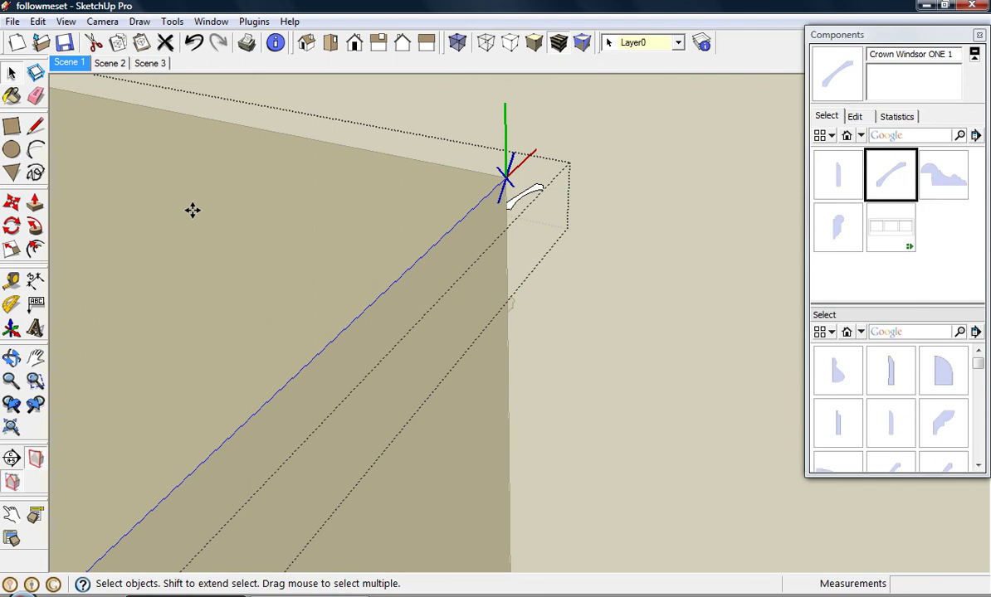
click(523, 193)
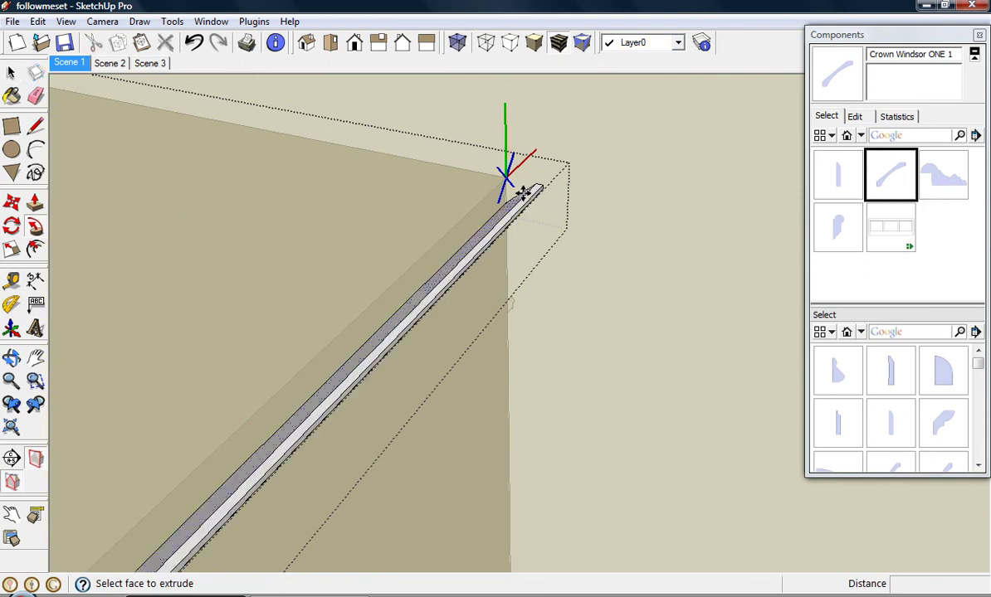
middle_drag(506, 389, 504, 289)
key(space)
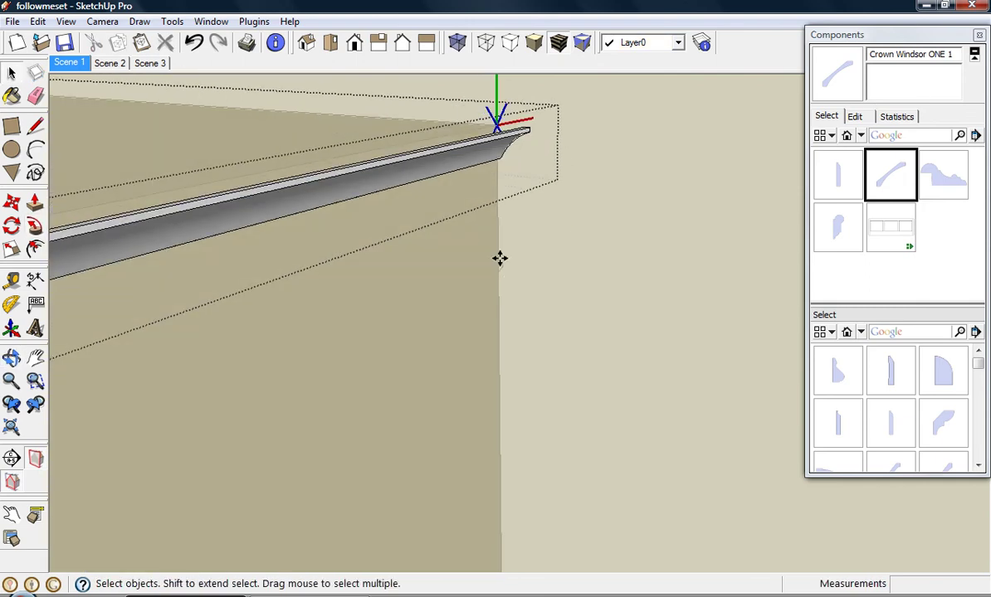
Step: Copy the wall's outline and paste a copy beside the block
triple_click(498, 259)
key(ctrl+v)
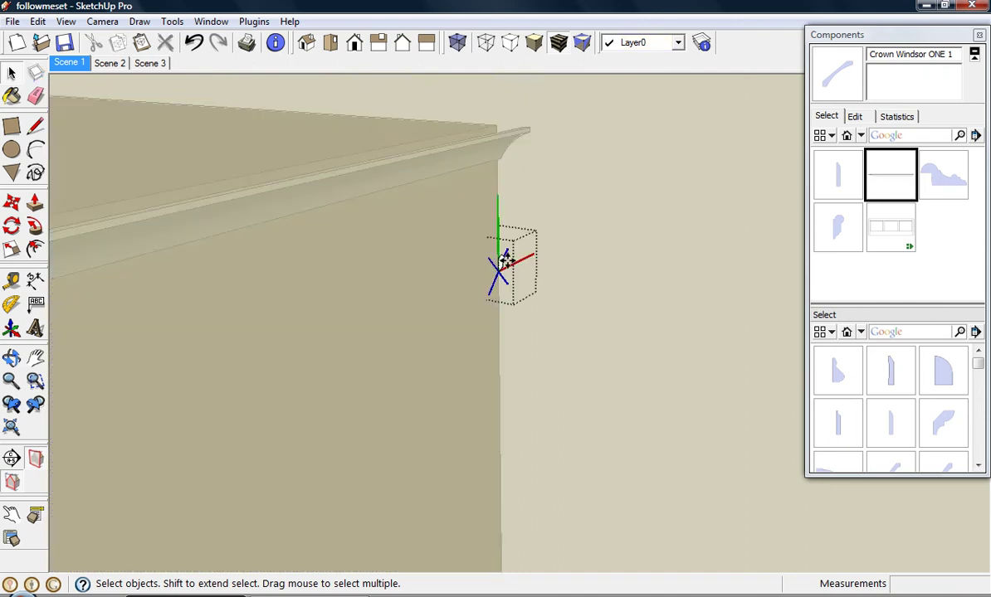
middle_drag(546, 242, 549, 244)
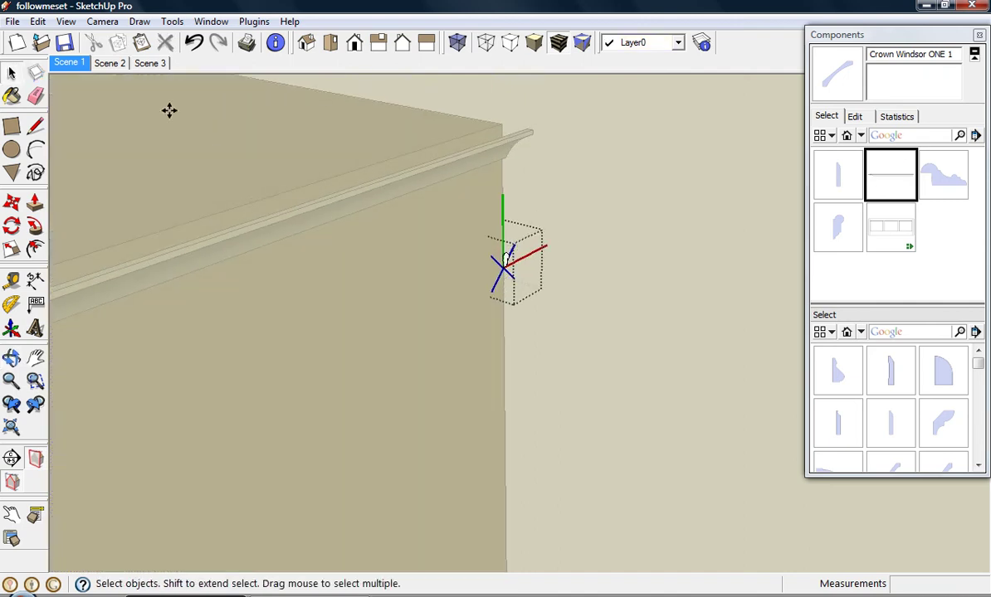
click(141, 42)
mouse_move(366, 228)
middle_down()
mouse_move(363, 243)
mouse_move(327, 235)
mouse_move(332, 223)
mouse_move(359, 225)
middle_up()
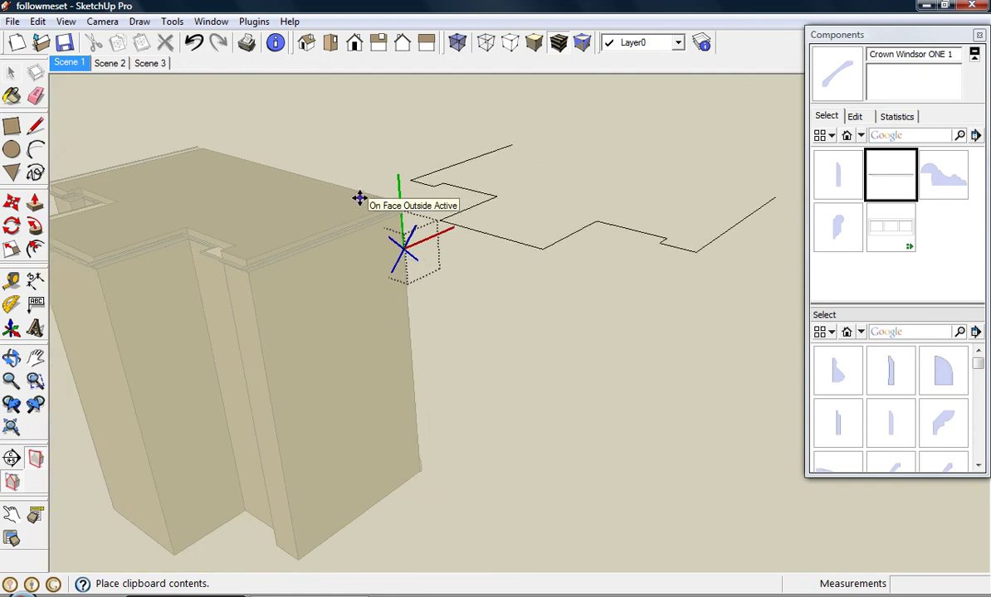
click(360, 195)
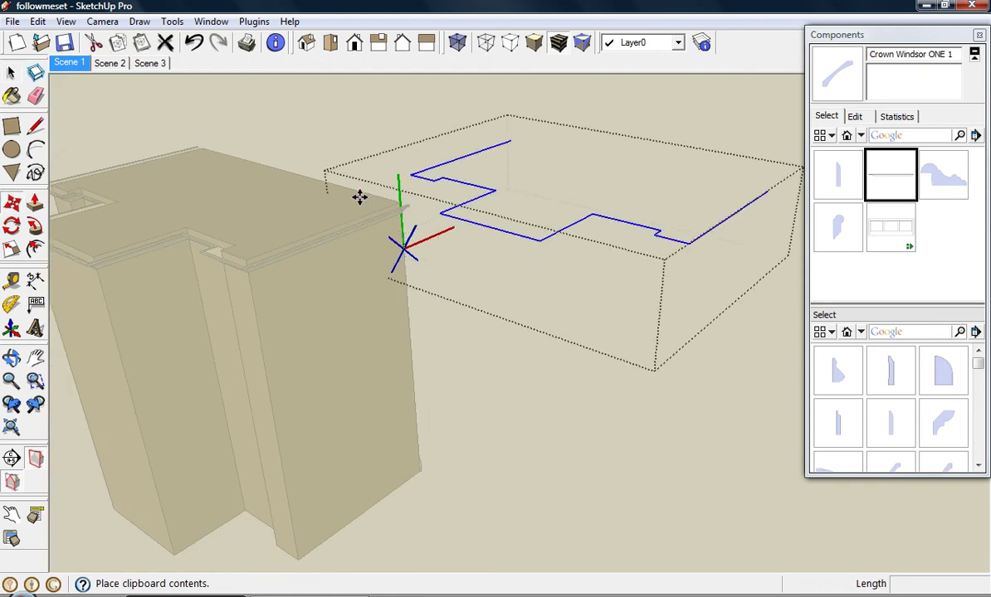
Step: Move the pasted outline onto the picture rail profile's endpoint
click(761, 190)
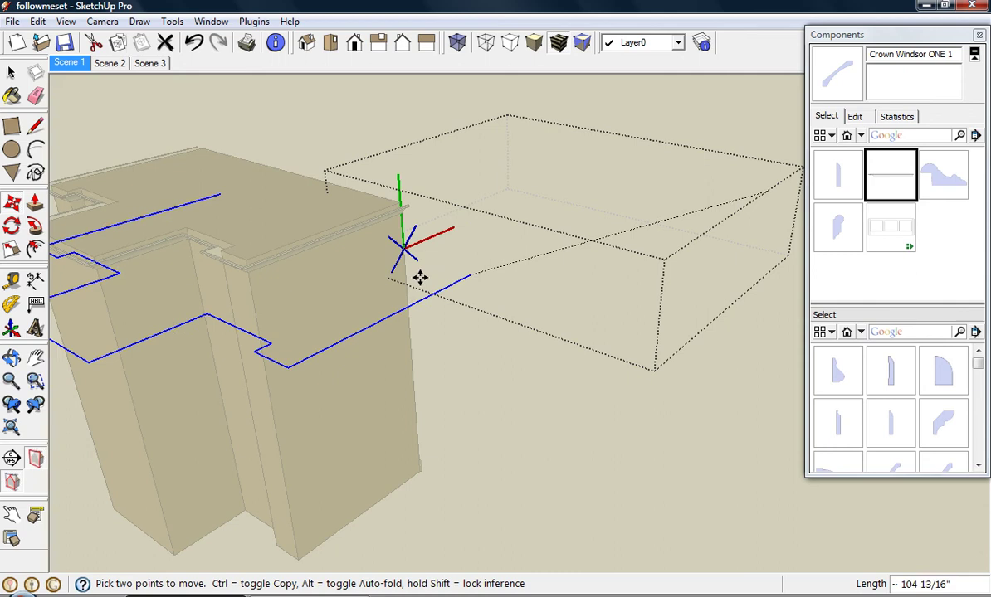
scroll(382, 244, up, 3)
scroll(414, 229, up, 5)
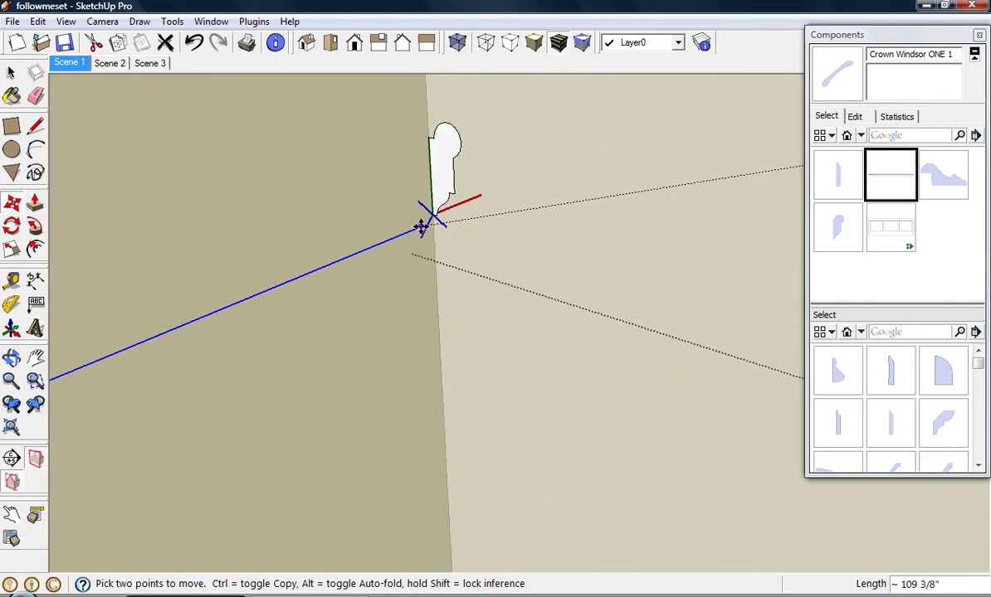
scroll(426, 220, up, 3)
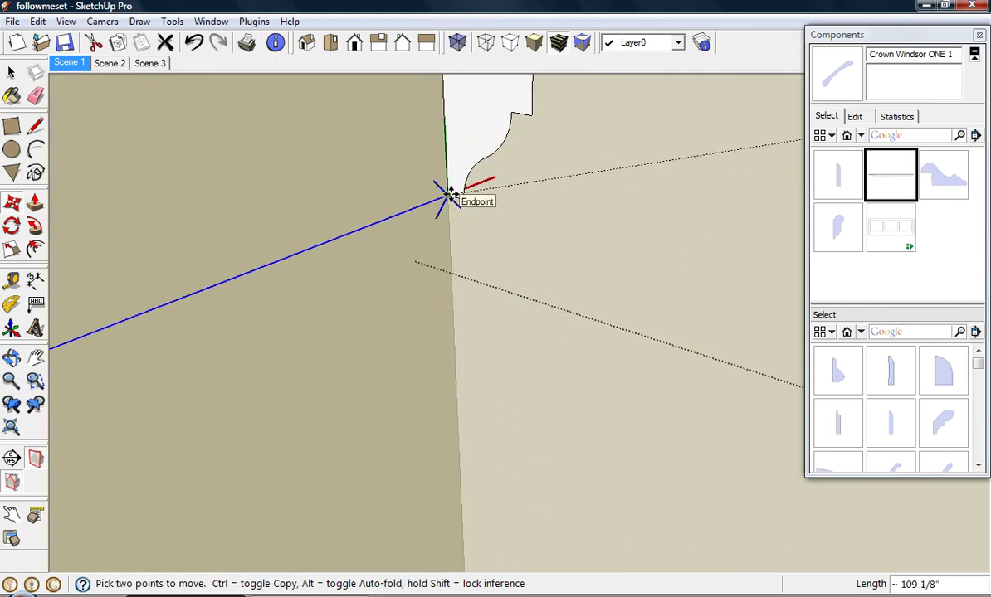
click(449, 193)
scroll(433, 253, down, 3)
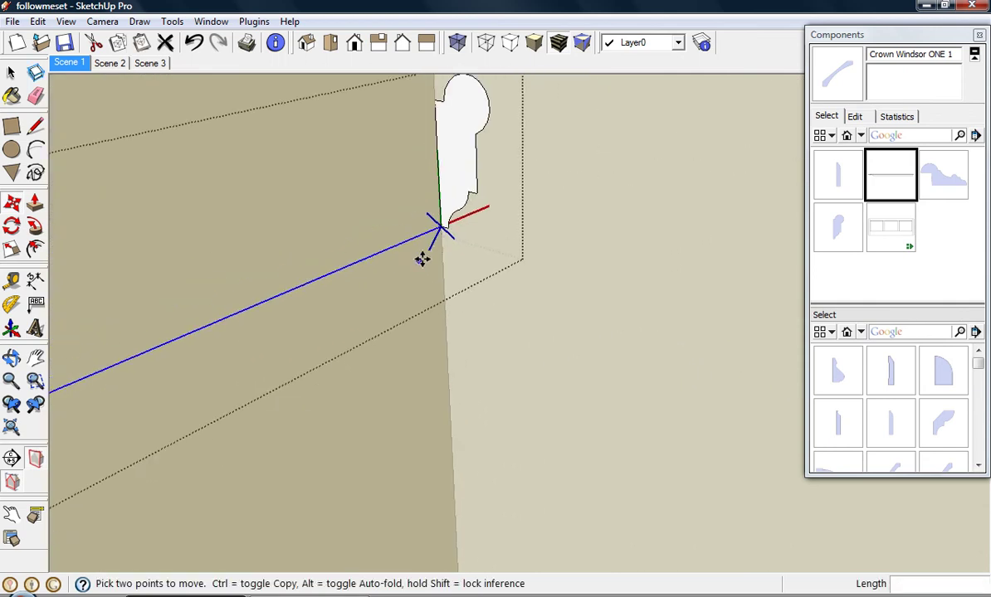
Step: Sweep the picture rail profile along the outline with Follow Me
key(f)
click(449, 167)
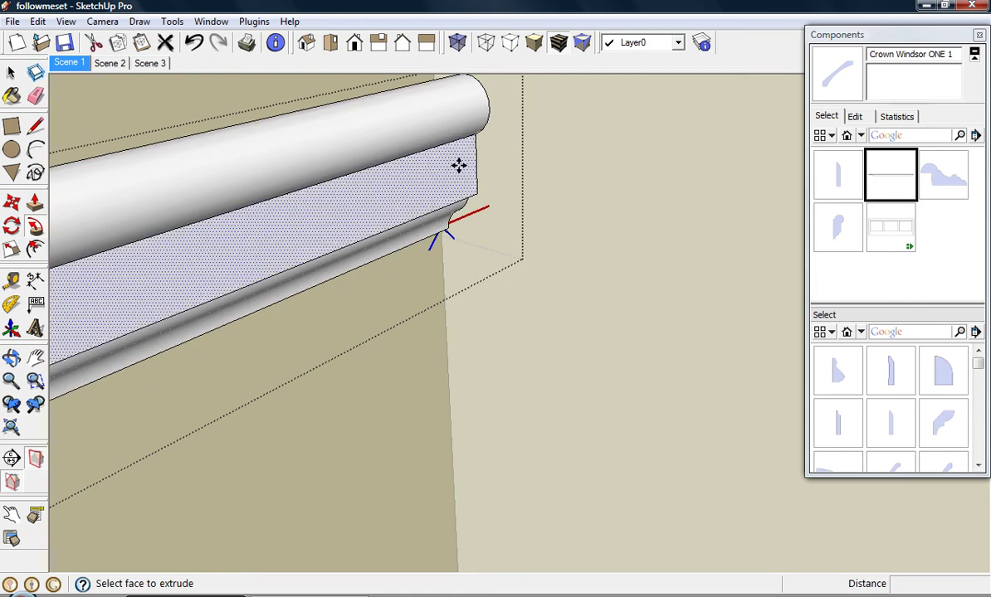
scroll(460, 164, down, 4)
scroll(455, 98, down, 2)
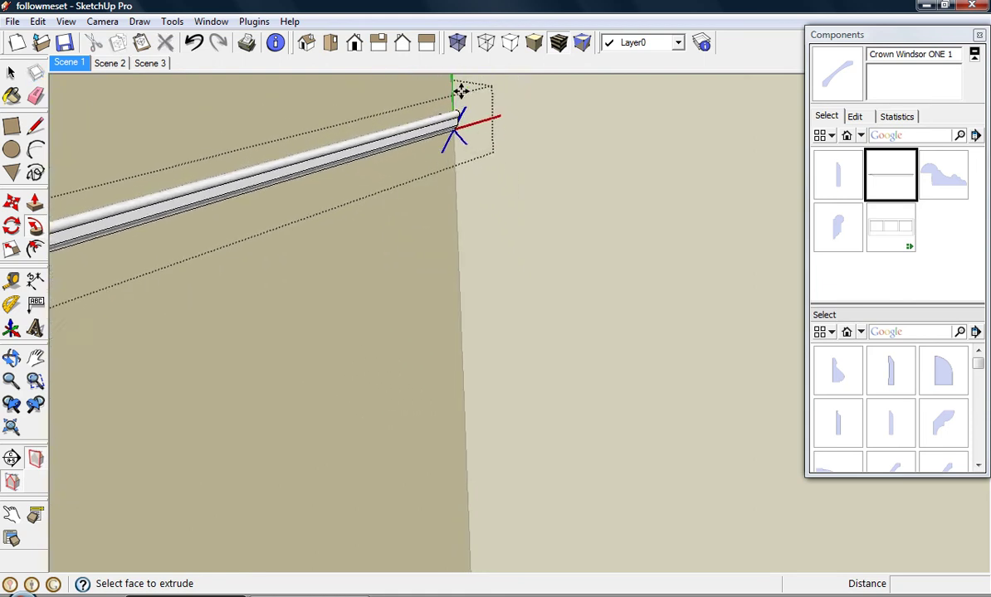
Step: Paste another outline path at the base profile's lower corner
scroll(418, 214, down, 3)
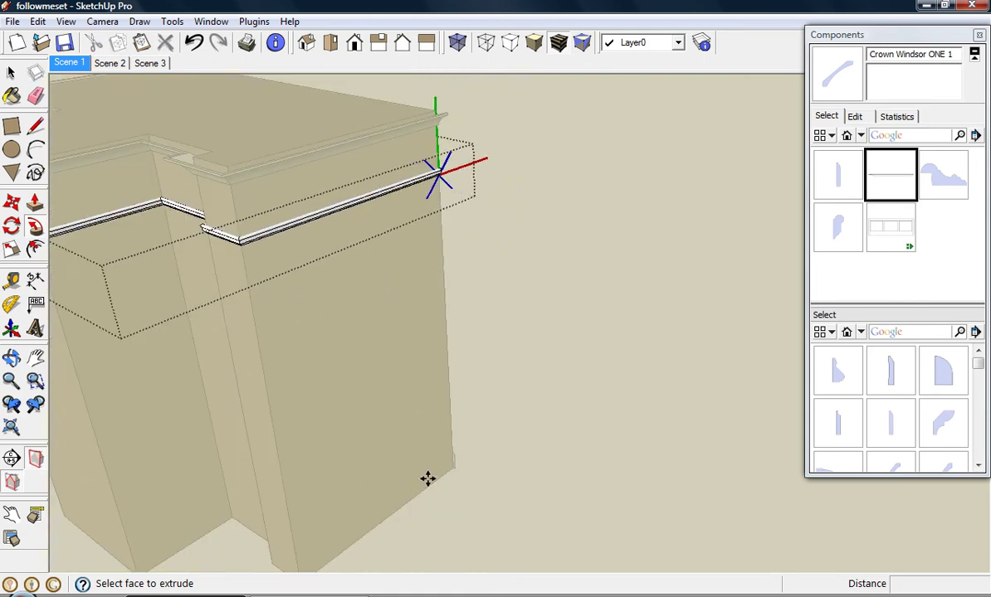
scroll(426, 476, up, 3)
key(space)
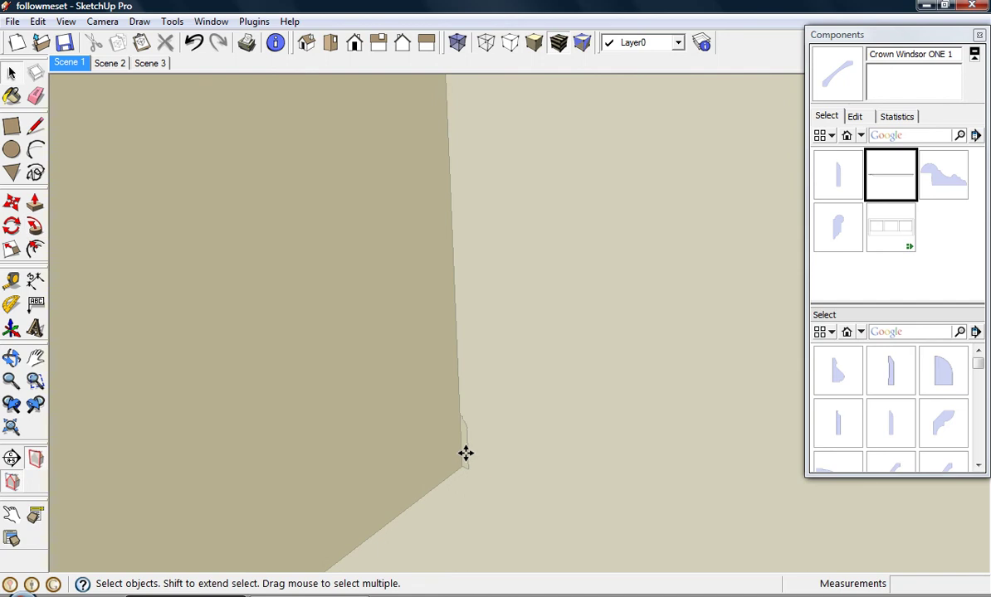
click(463, 453)
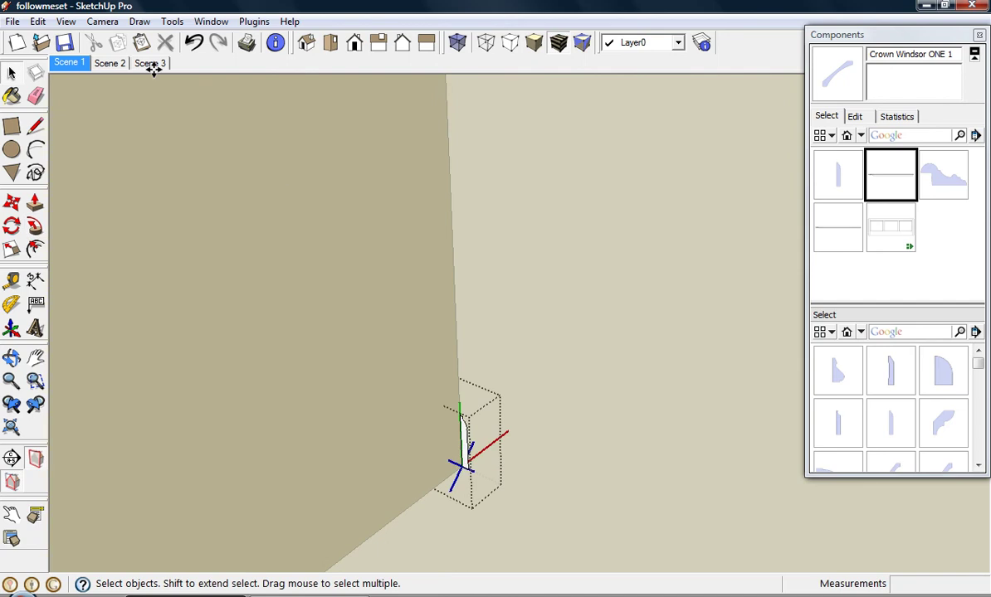
click(141, 42)
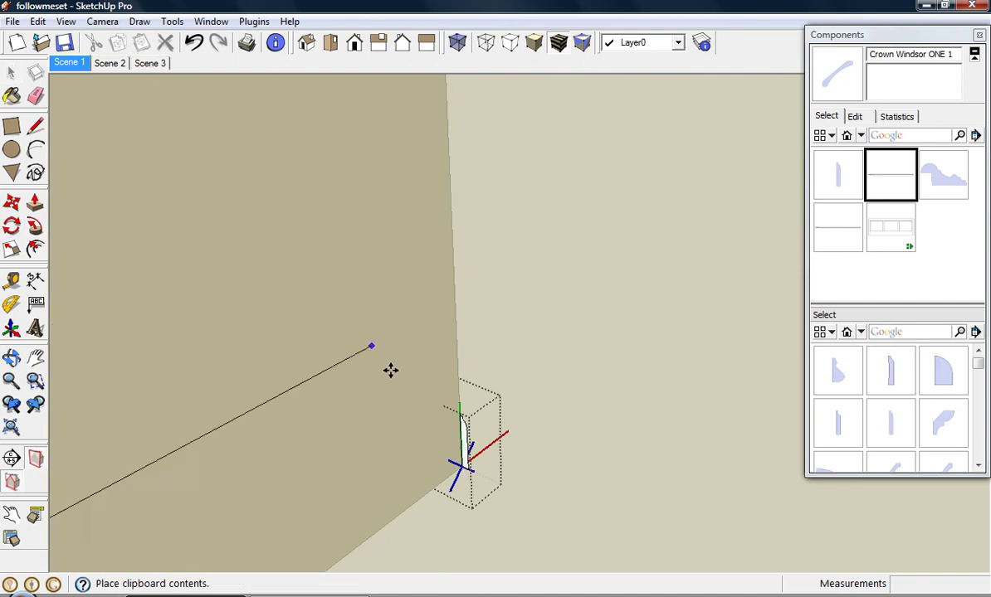
click(462, 468)
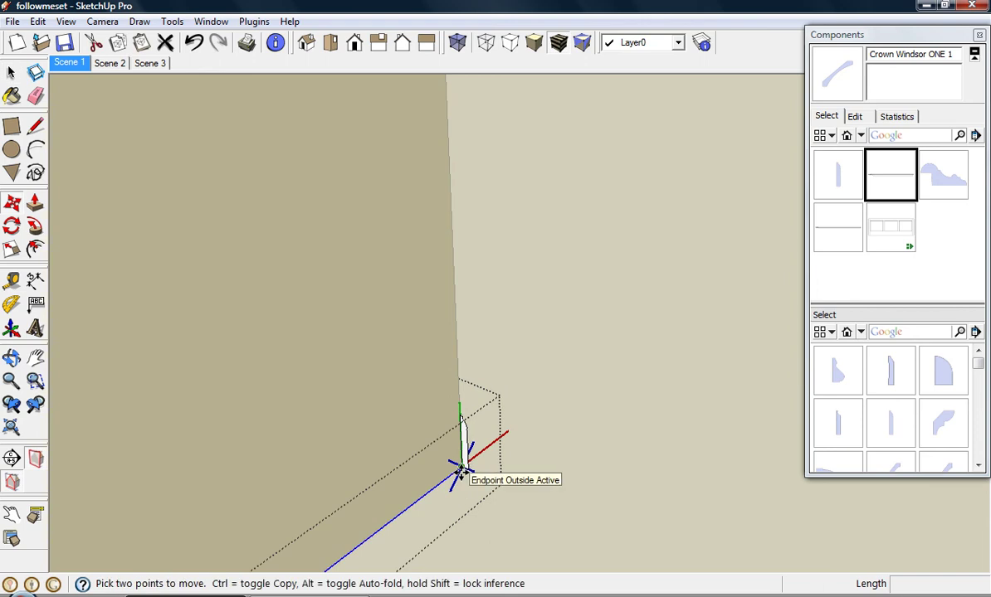
Step: Sweep the base profile along the wall bottom with Follow Me and close the component
key(f)
click(465, 440)
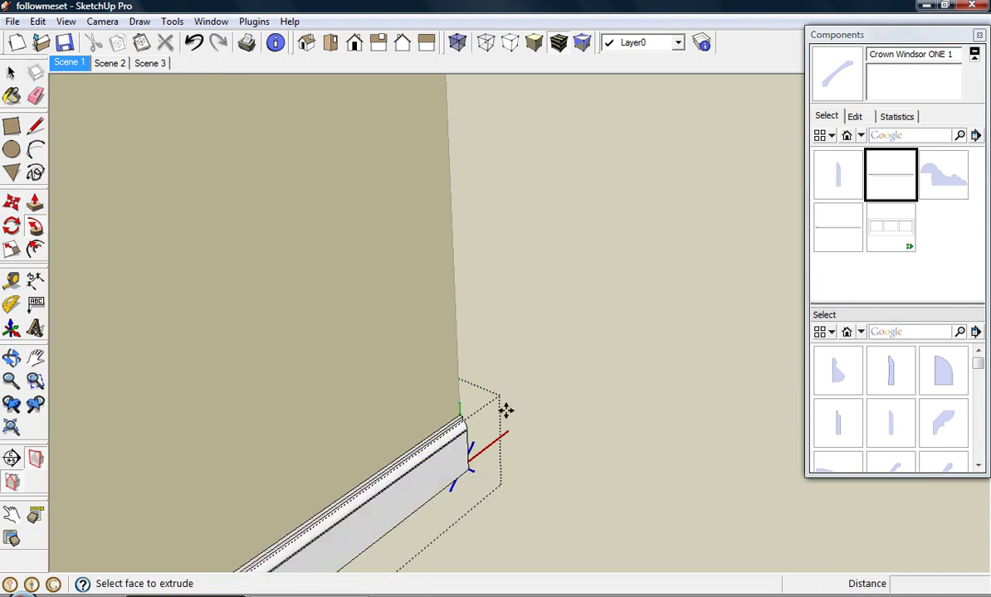
key(space)
click(537, 352)
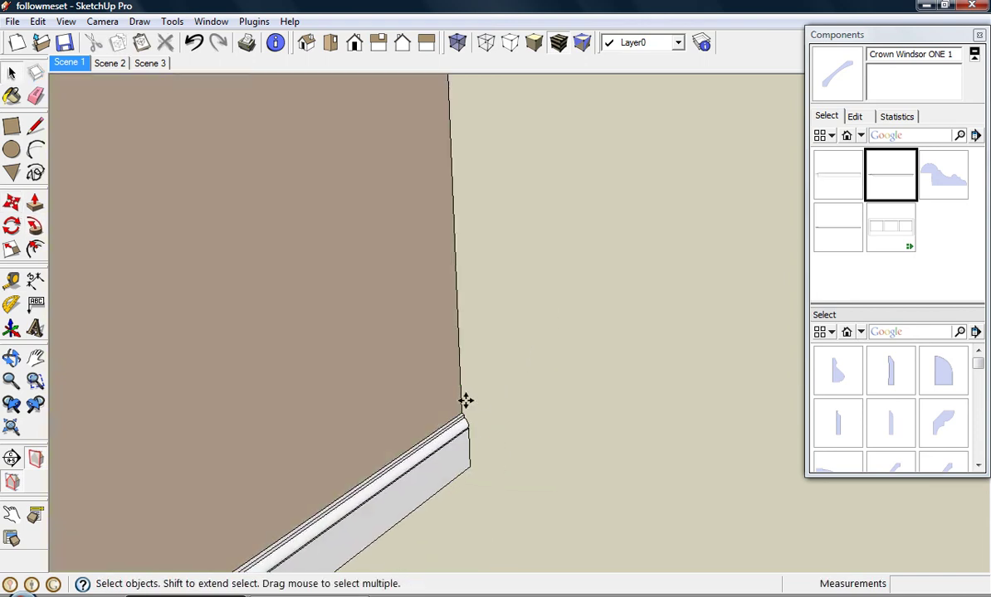
scroll(357, 419, down, 8)
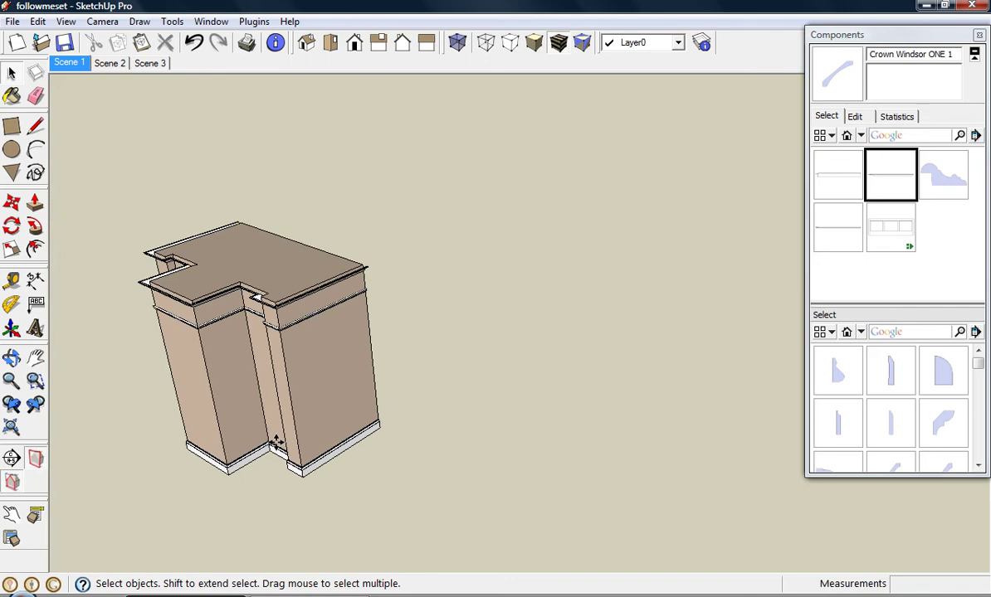
Step: Move the picture rail molding straight up the wall, closer to the crown
middle_drag(298, 402, 352, 359)
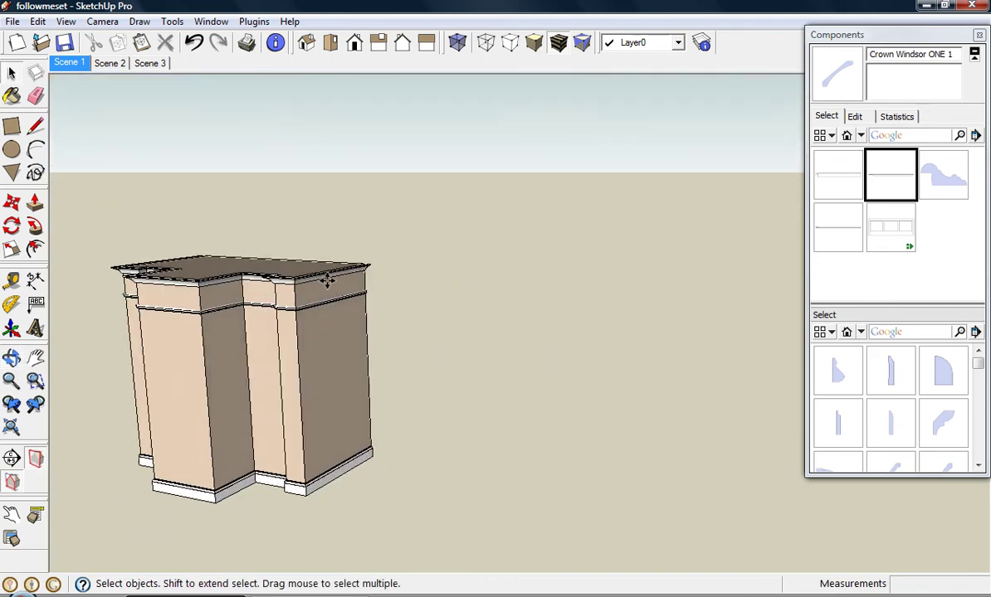
scroll(352, 299, up, 3)
scroll(352, 299, up, 2)
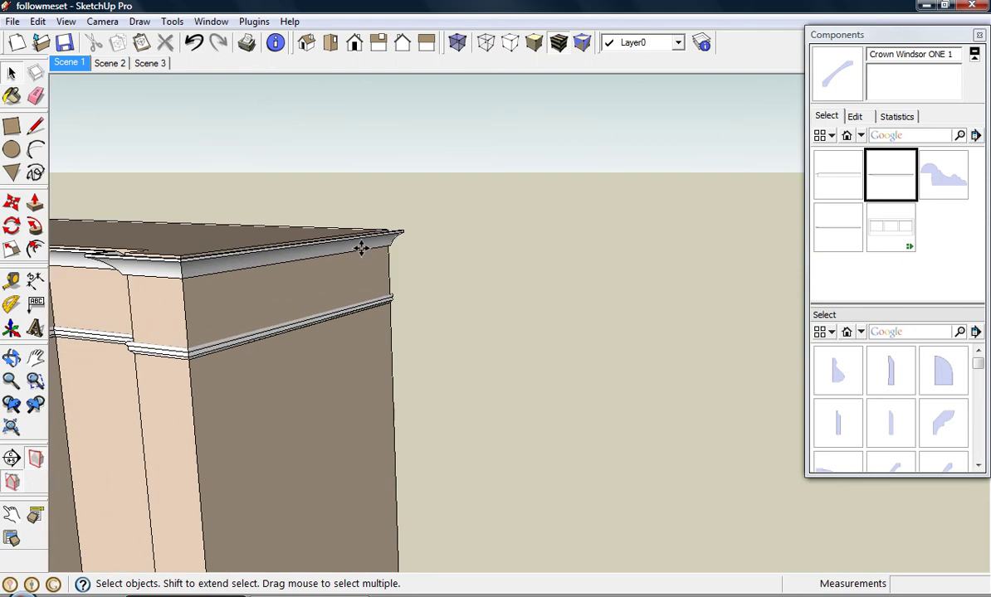
click(224, 343)
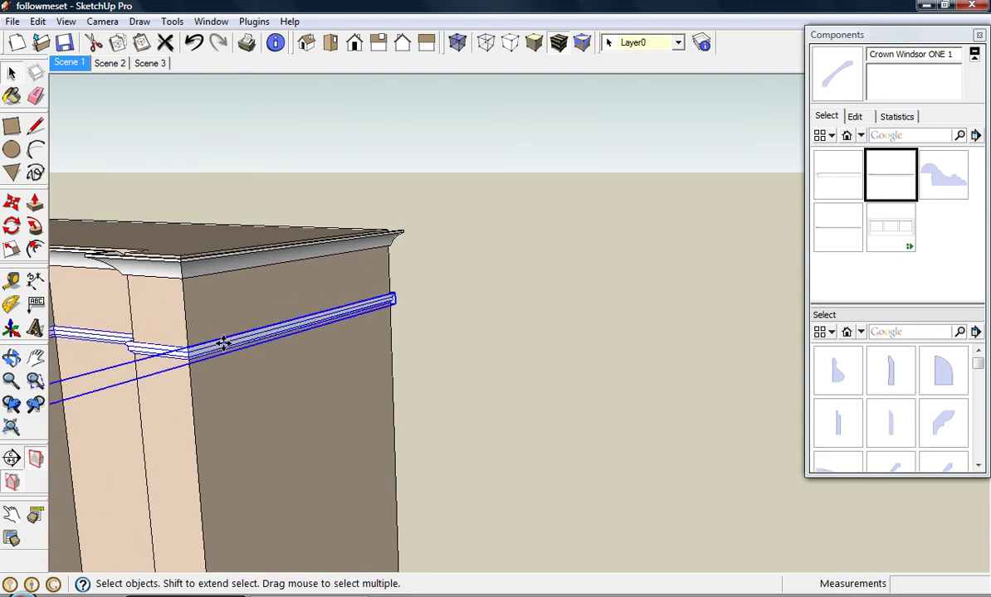
key(m)
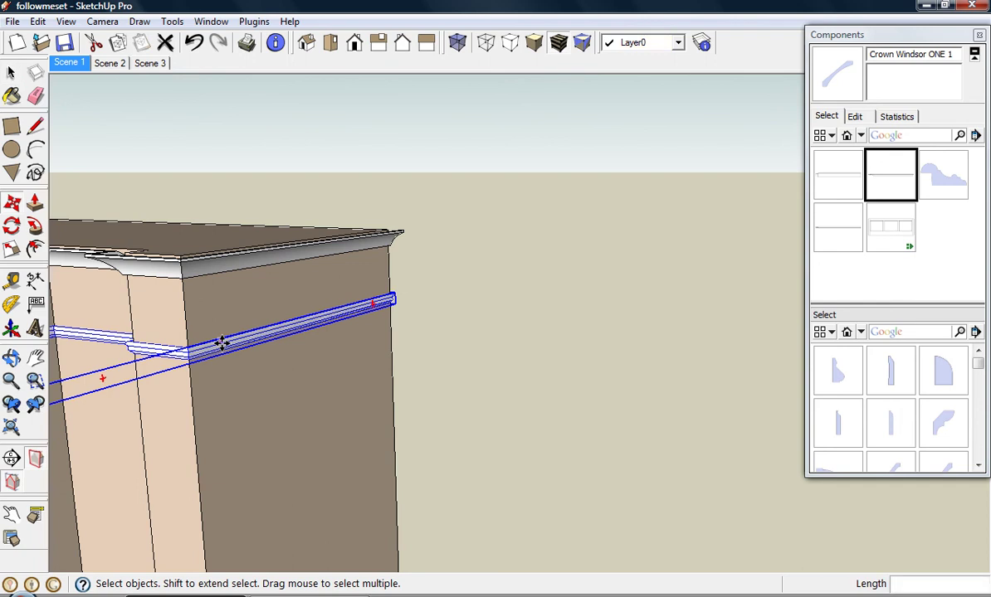
click(224, 343)
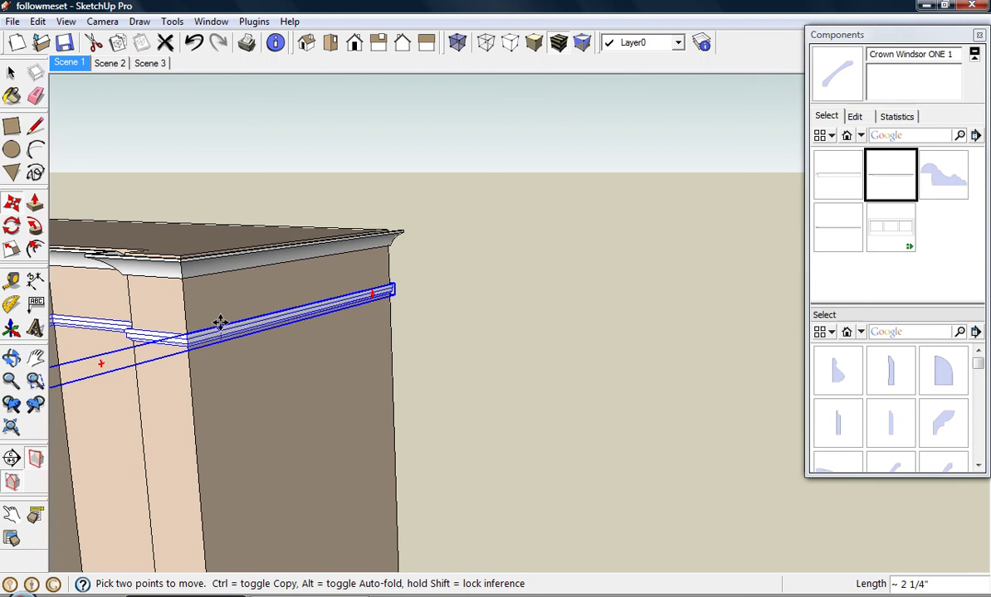
click(223, 309)
scroll(222, 309, down, 5)
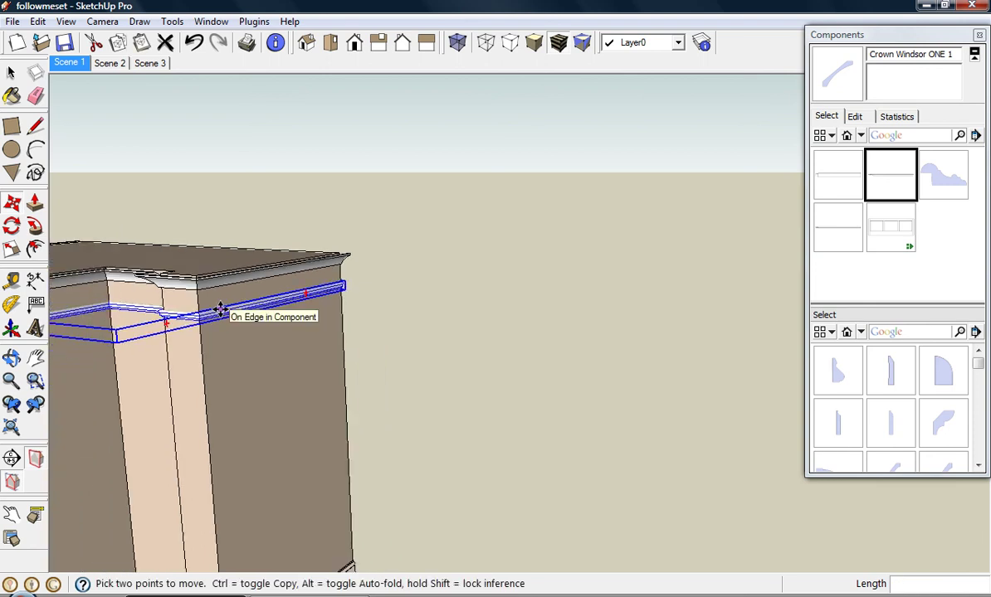
key(space)
click(378, 358)
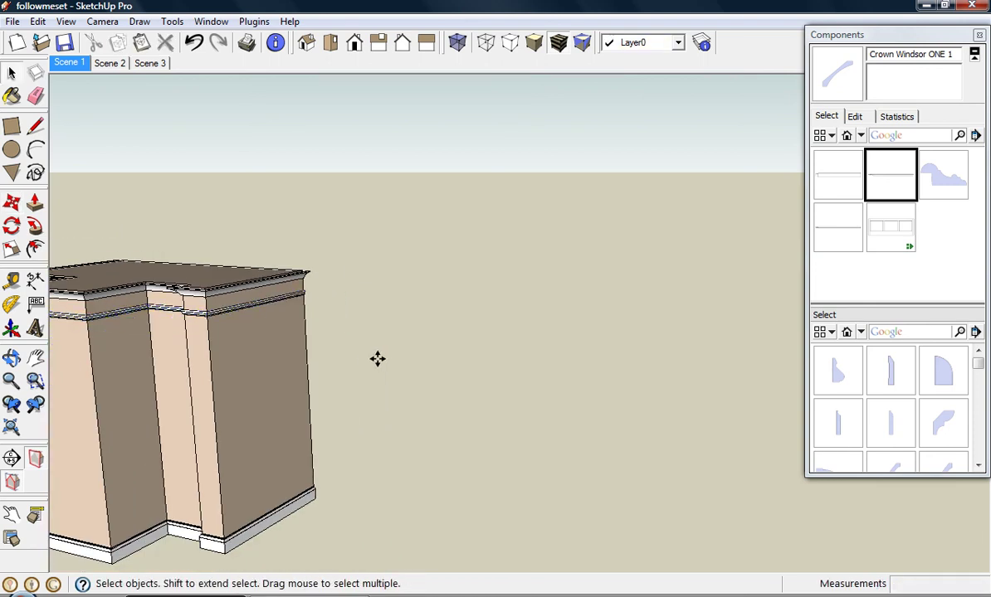
Step: In Scene 2, place the Panel bolection molding on the bottom rail and open it for editing
click(109, 63)
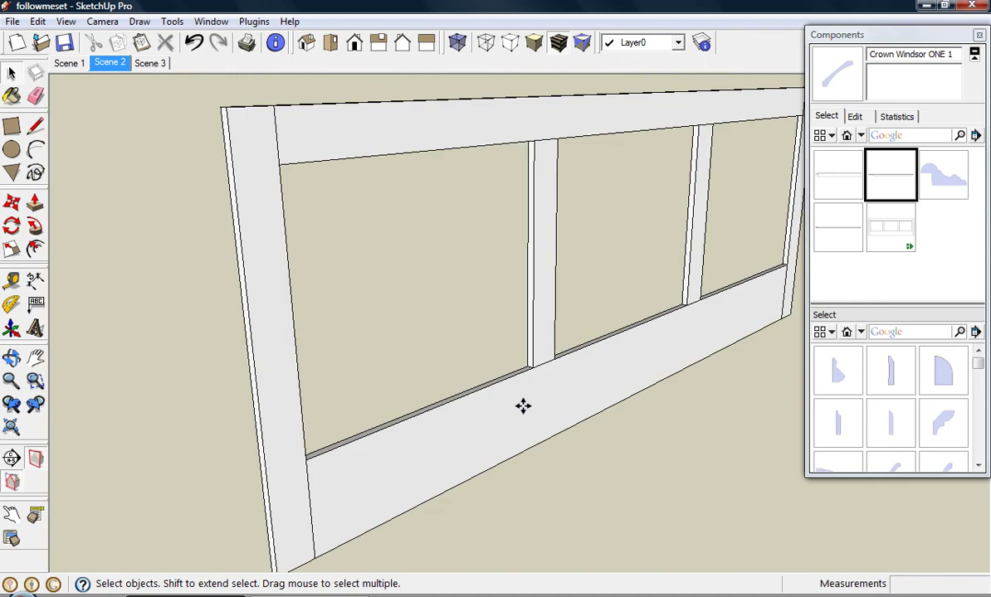
click(941, 169)
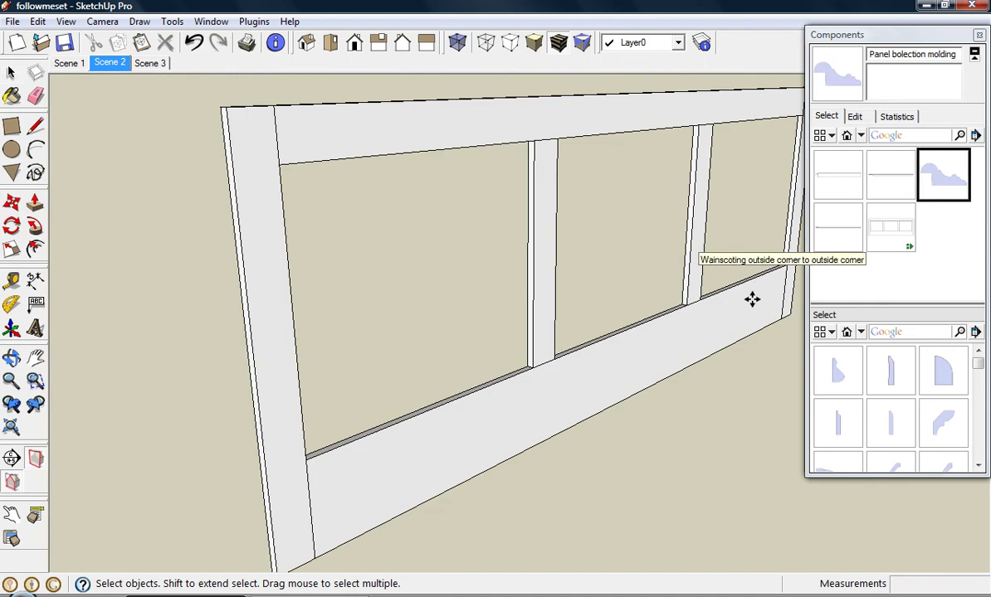
scroll(432, 428, up, 3)
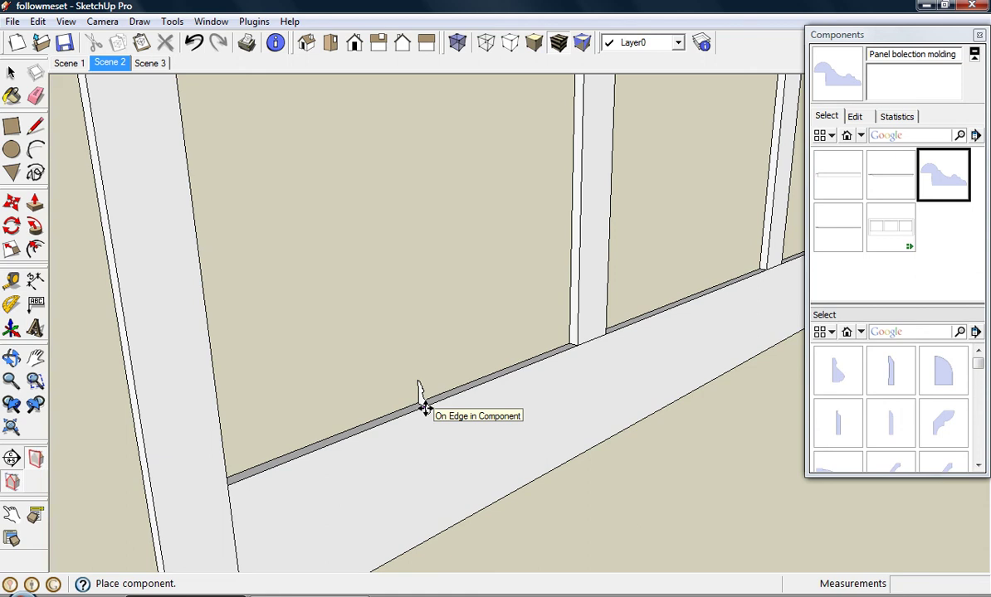
click(422, 412)
scroll(423, 413, down, 1)
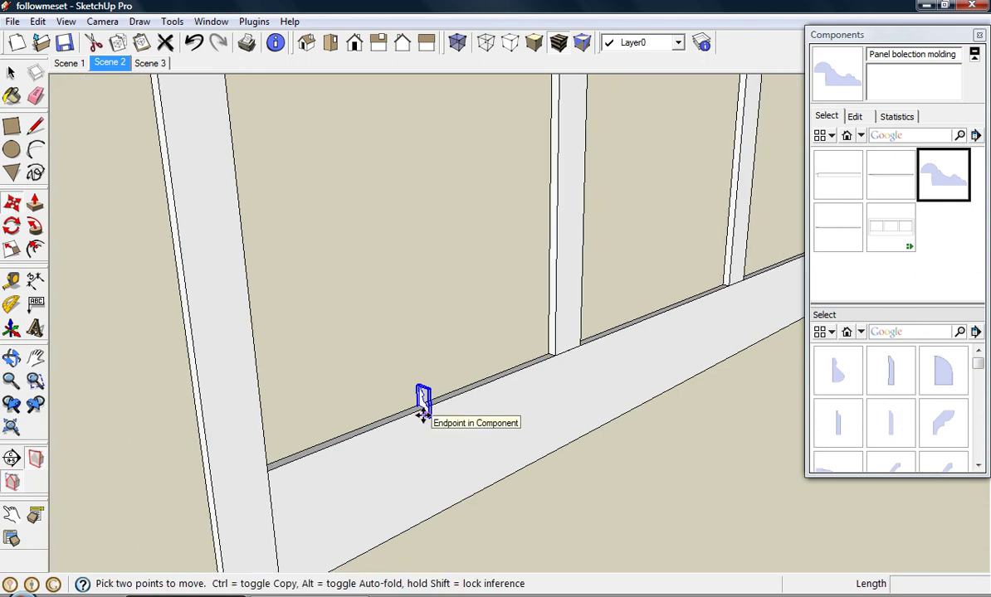
key(space)
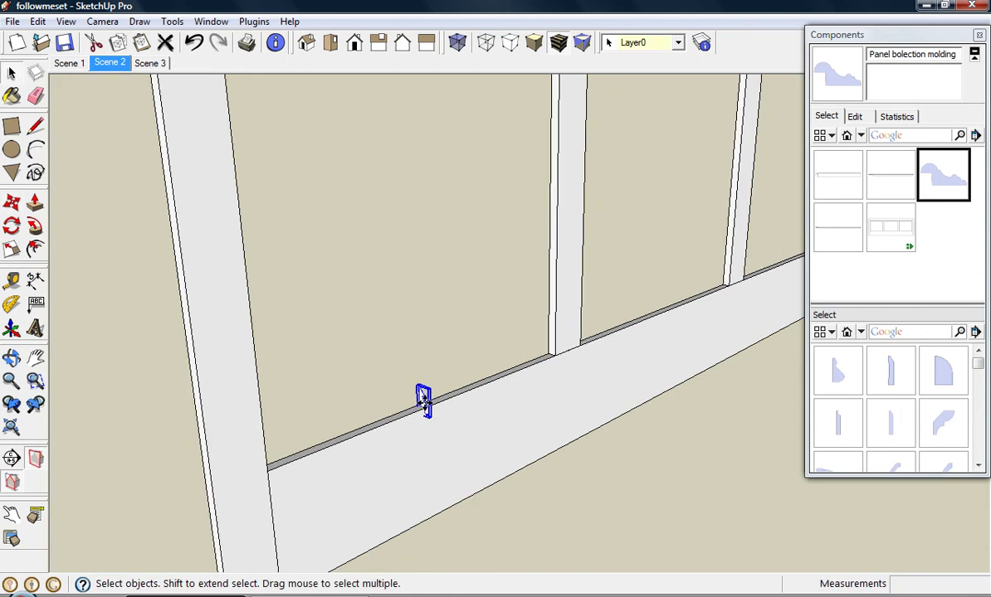
double_click(423, 401)
scroll(423, 404, down, 3)
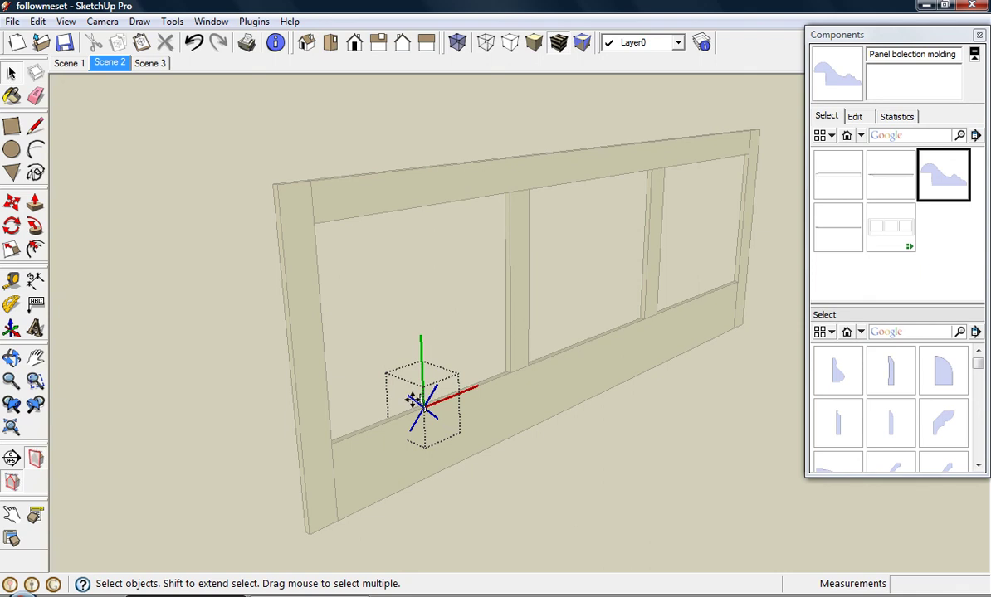
Step: Draw a rectangle across the first opening from corner to corner
click(12, 125)
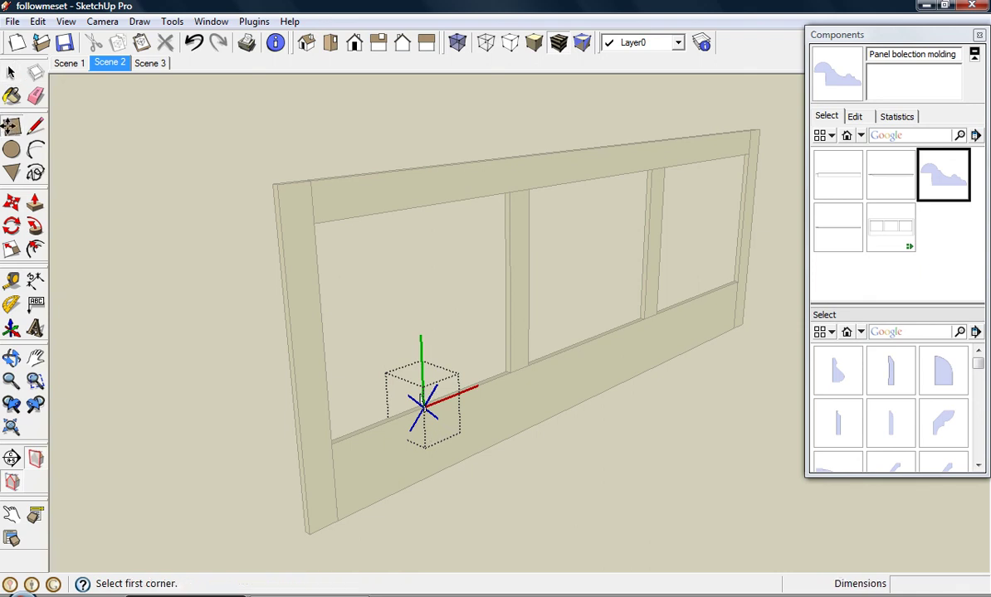
click(315, 228)
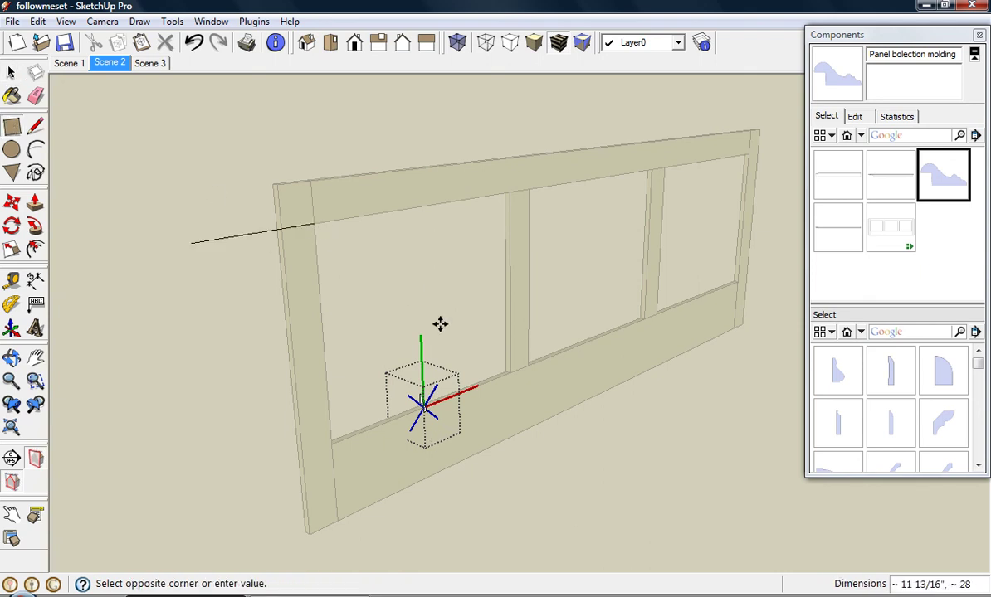
click(506, 372)
scroll(448, 399, up, 3)
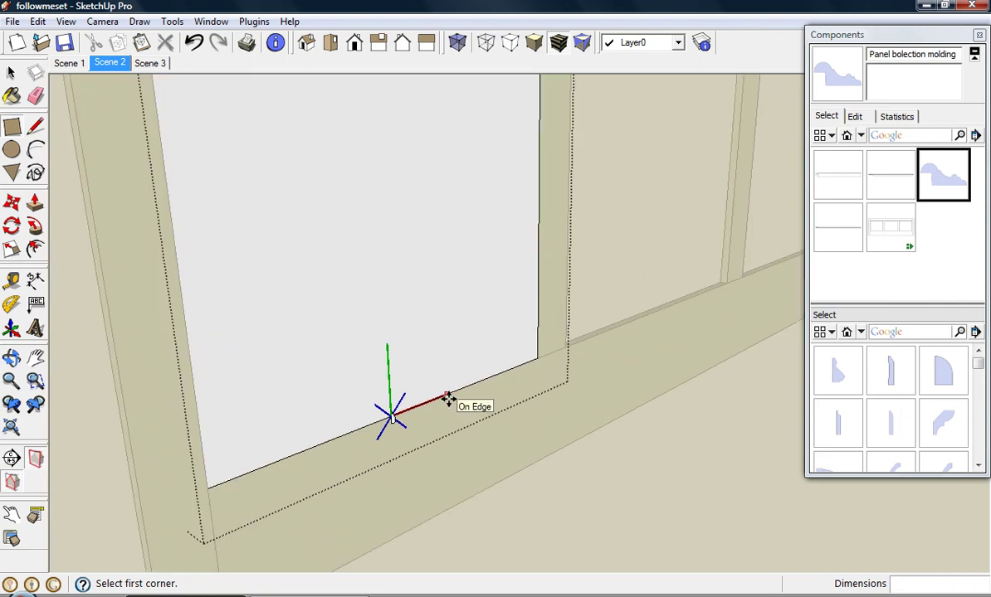
scroll(422, 419, down, 2)
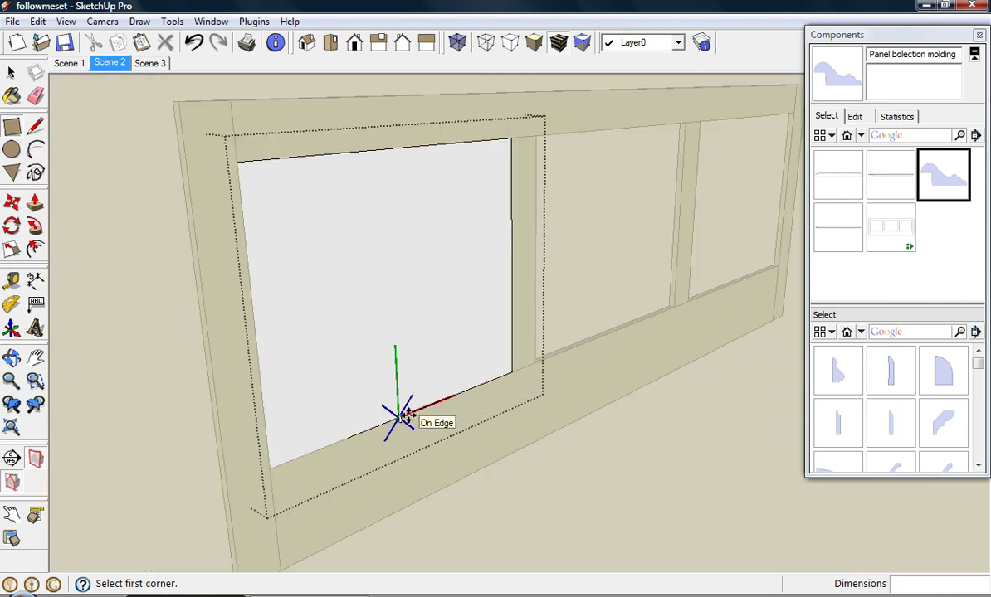
Step: Sweep the bolection profile around the rectangle with Follow Me and erase the leftover inner face
key(space)
click(372, 302)
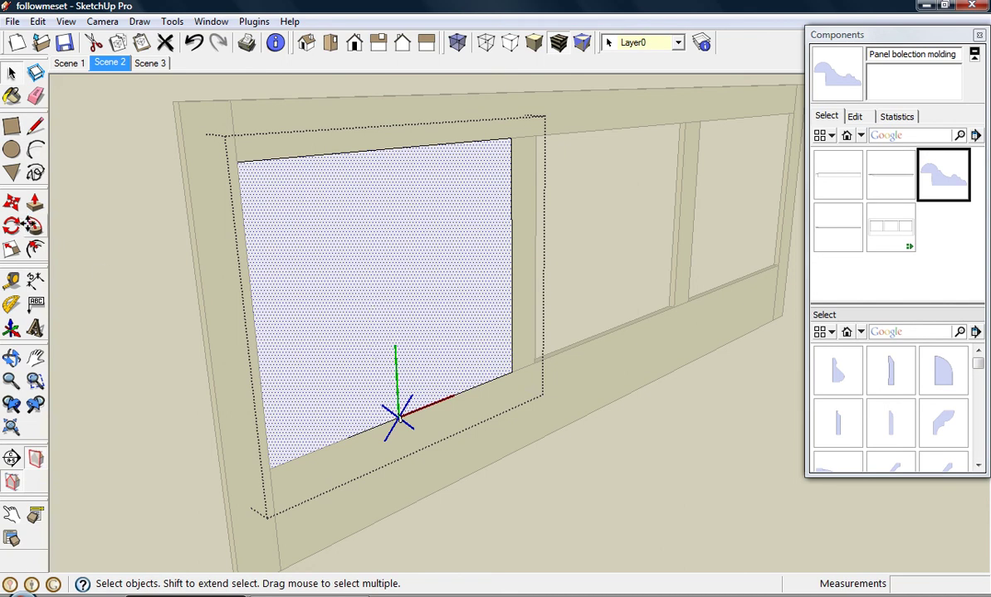
click(34, 224)
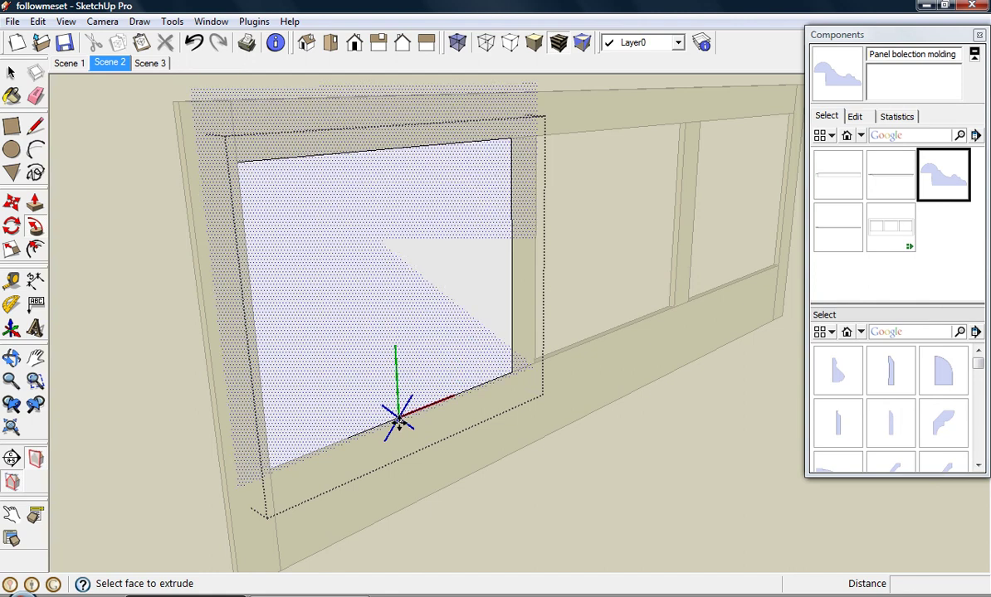
scroll(398, 422, up, 3)
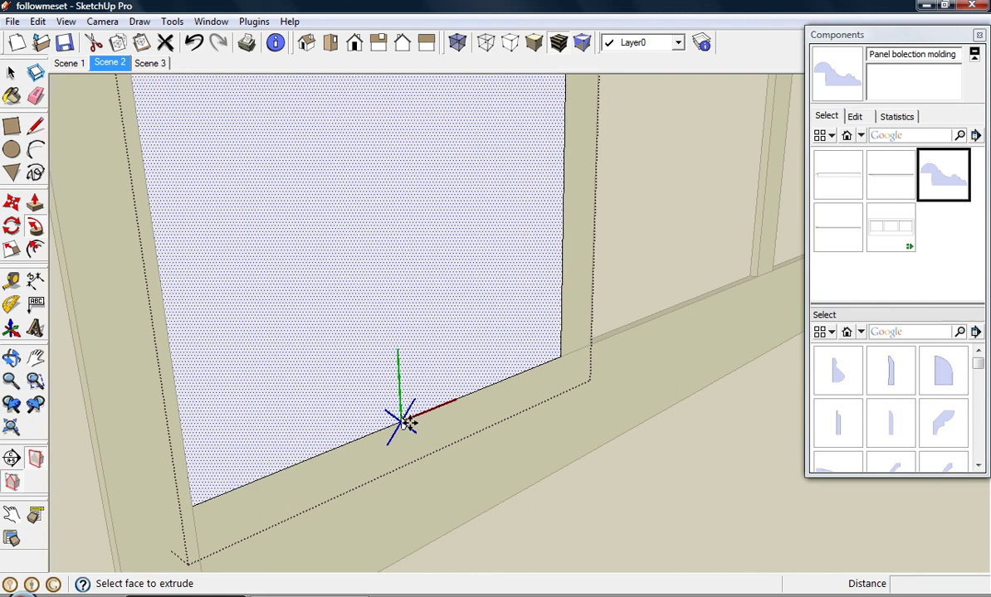
click(405, 422)
scroll(400, 421, down, 3)
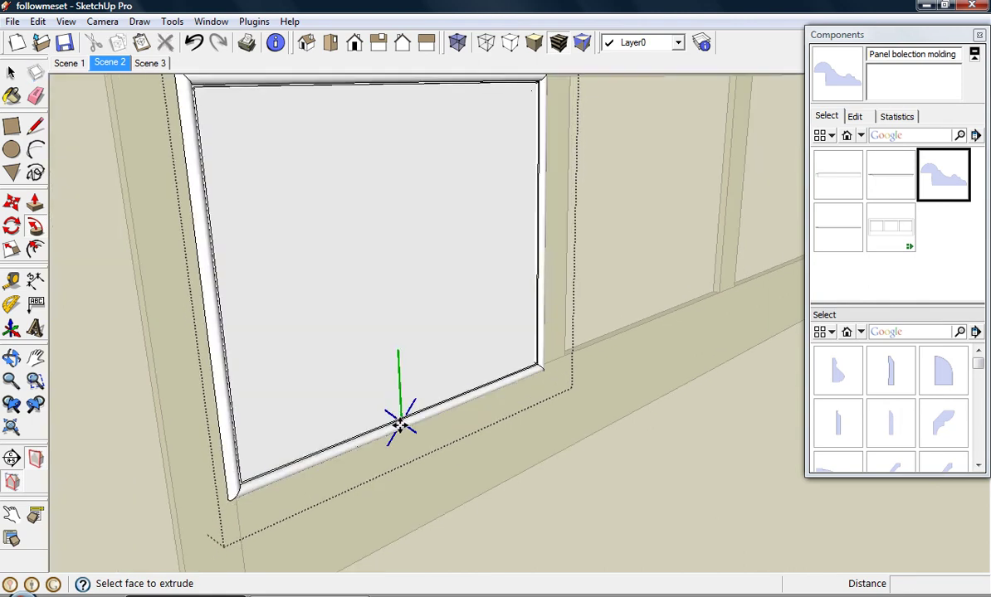
right_click(383, 267)
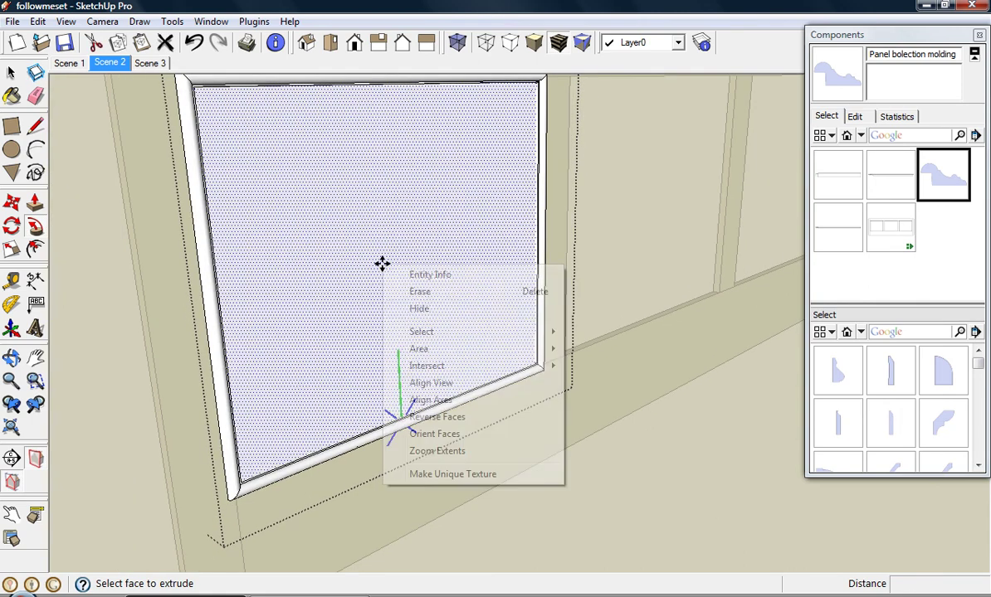
click(422, 292)
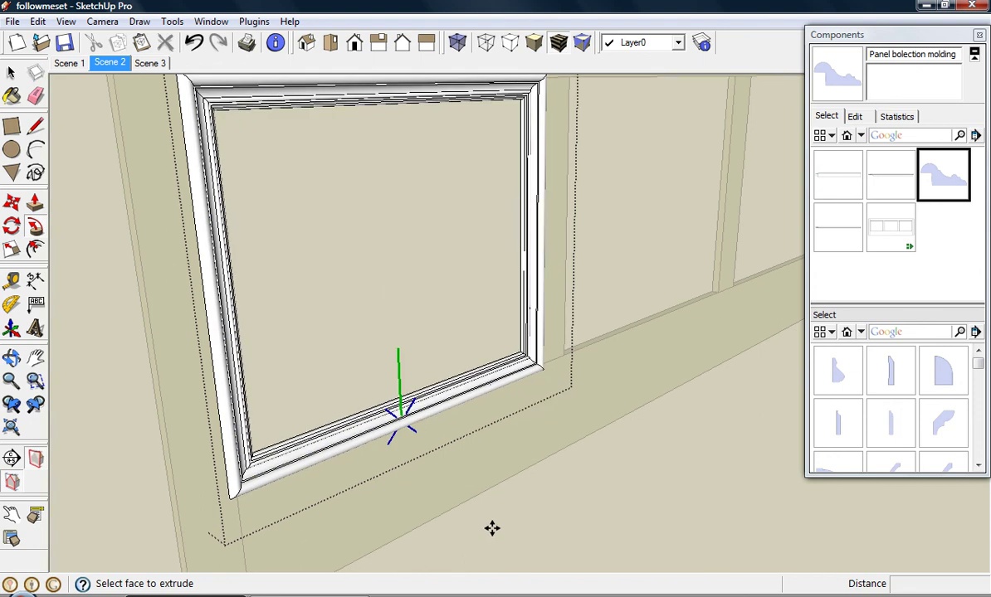
key(ctrl+z)
key(ctrl+z)
key(ctrl+z)
key(ctrl+z)
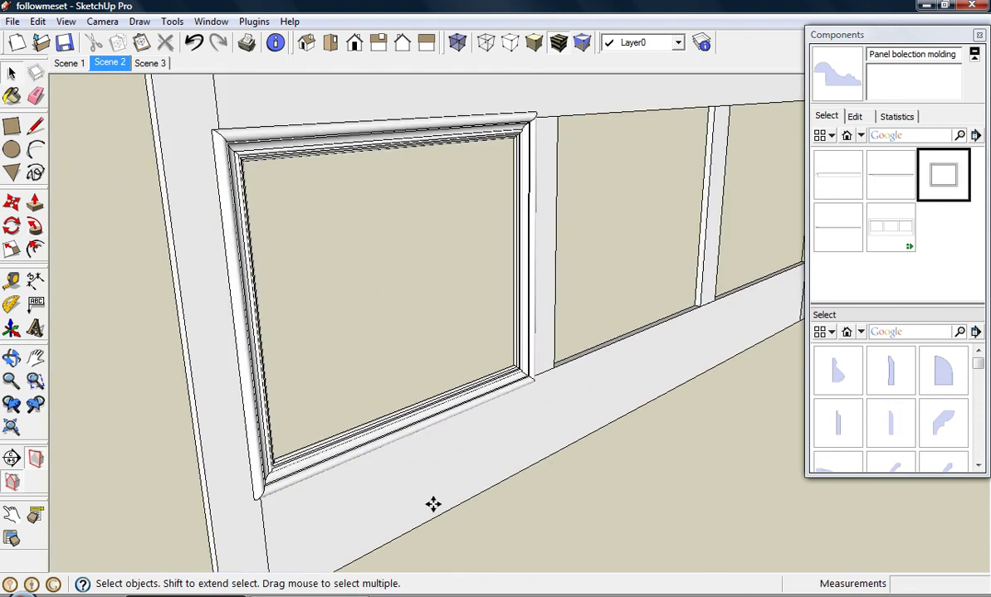
Step: In Scene 3, copy the molding frame into the next opening and array it 2x
scroll(433, 504, down, 2)
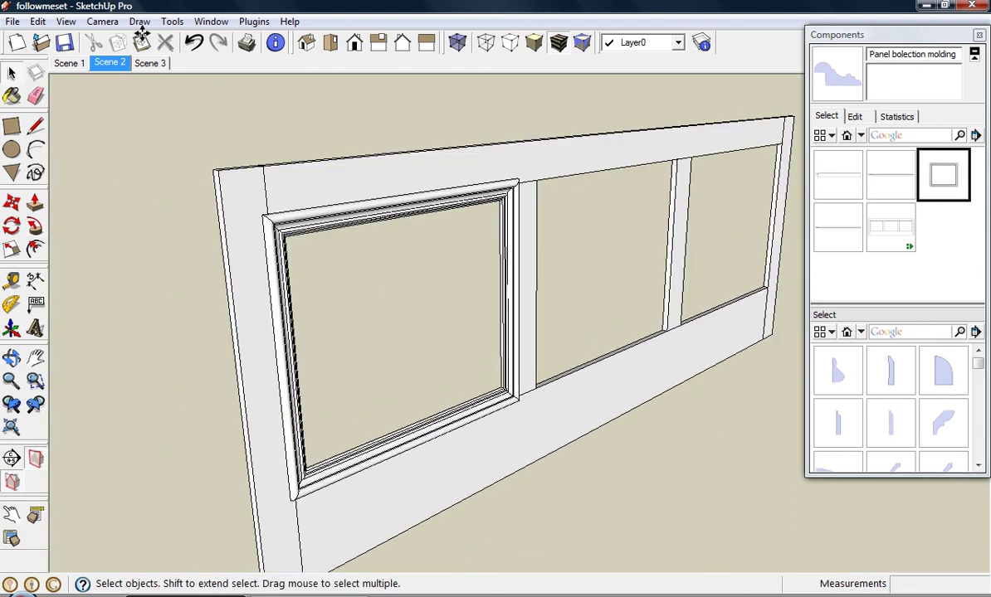
click(148, 62)
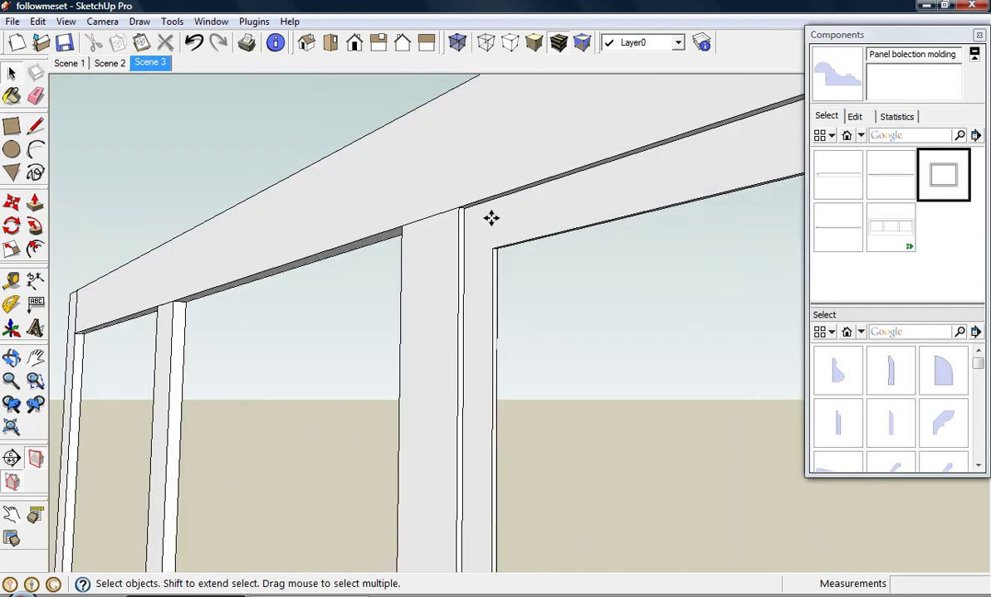
click(491, 218)
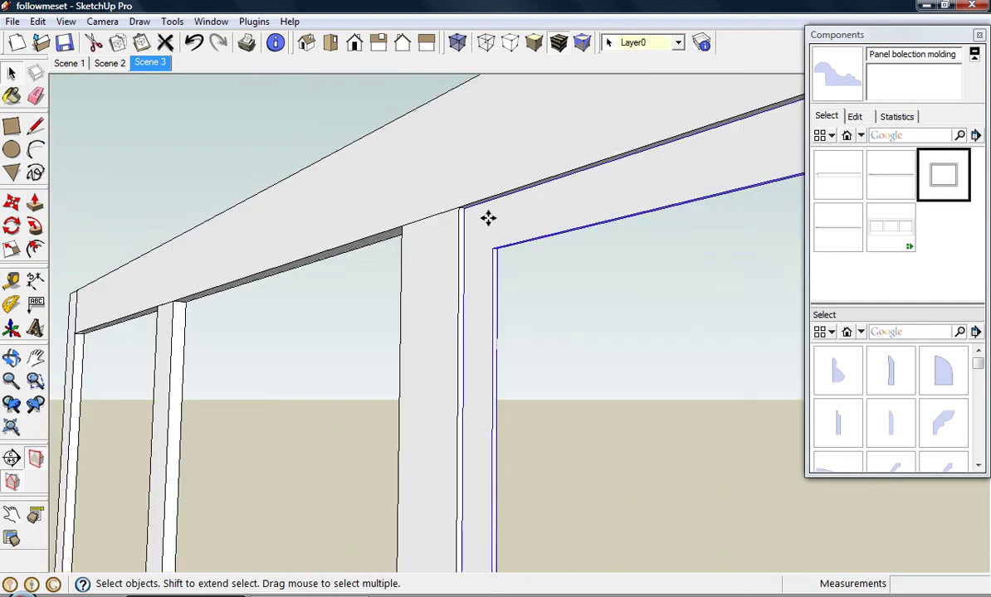
key(m)
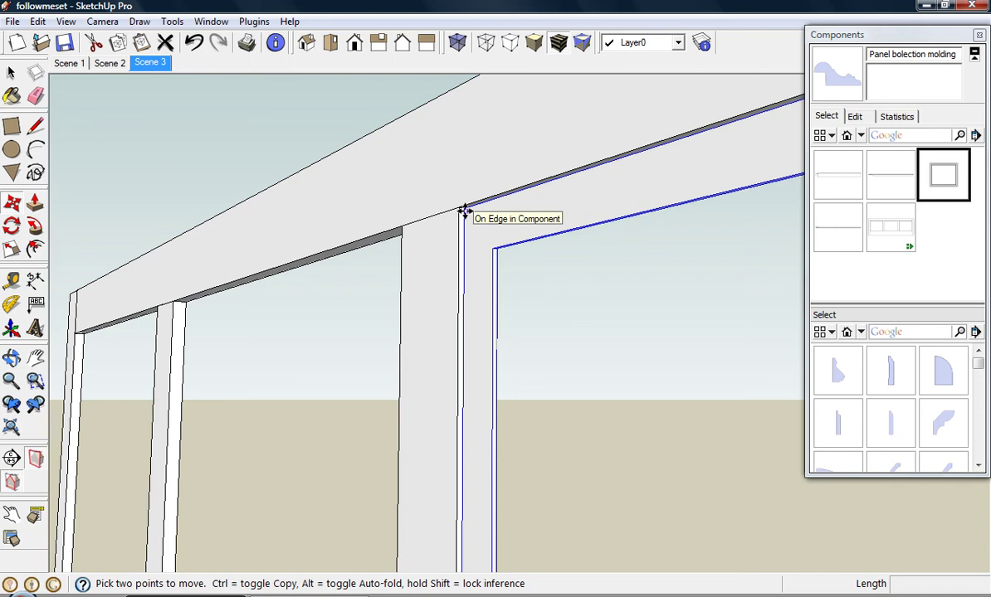
click(464, 211)
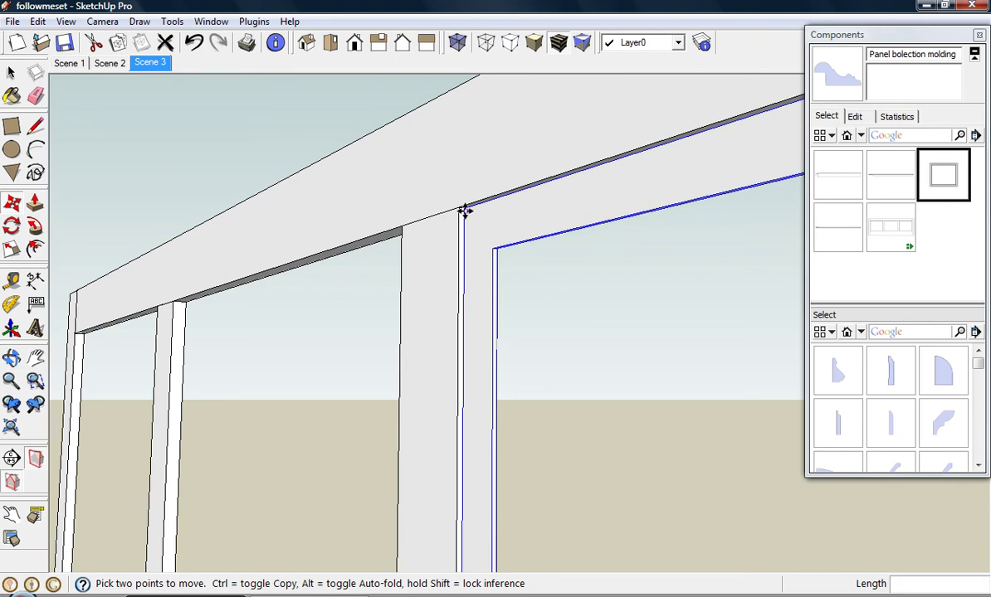
key(ctrl)
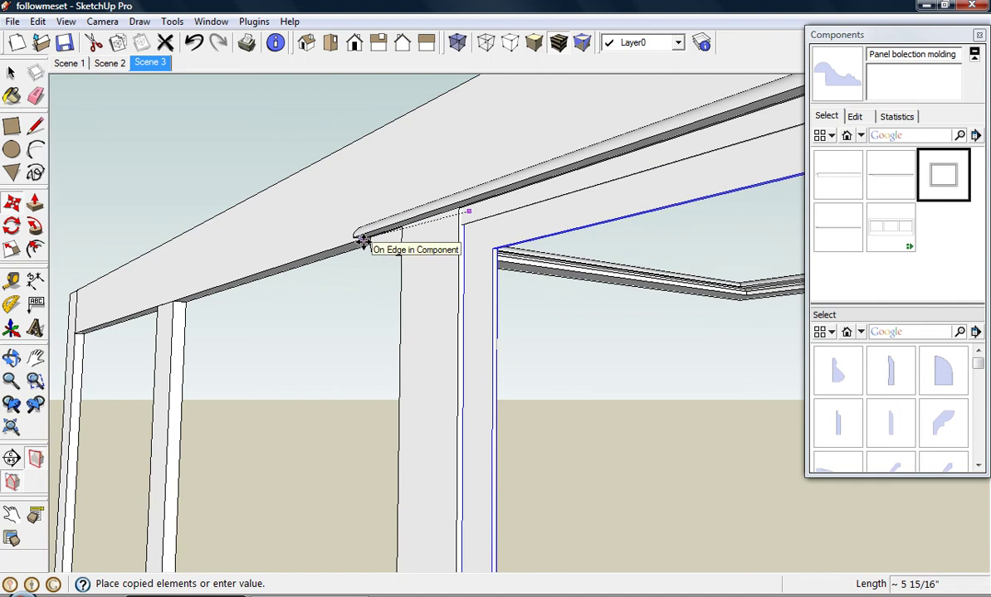
click(173, 305)
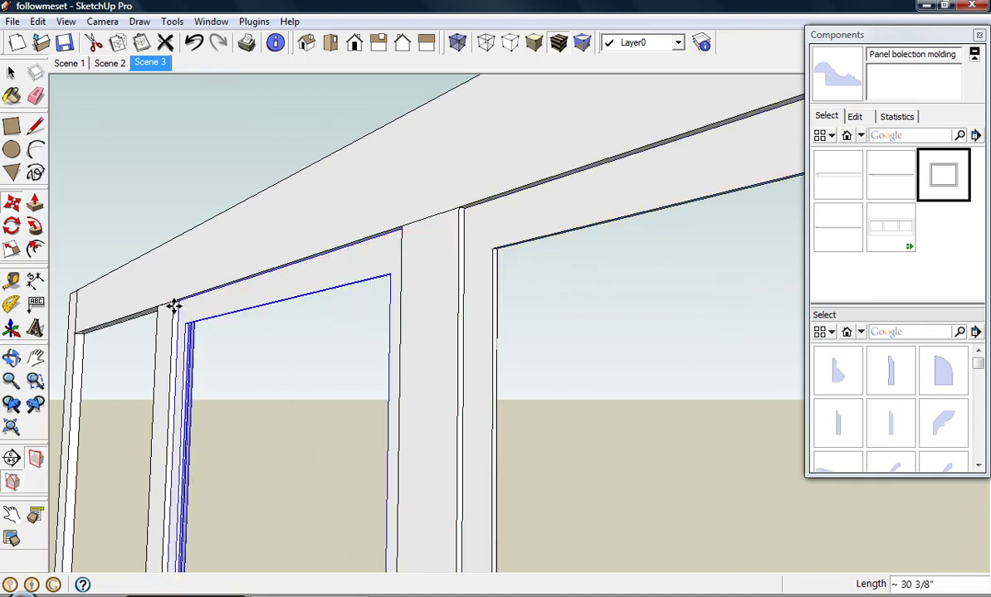
text(2x)
key(Return)
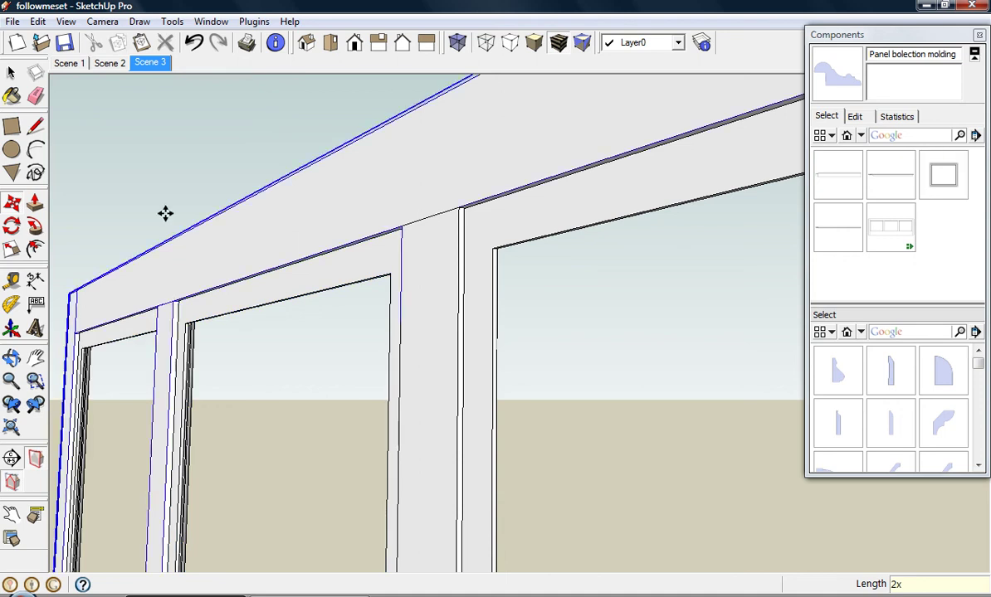
Step: Return to Scene 2 and orbit to review the trimmed wainscot wall
click(109, 63)
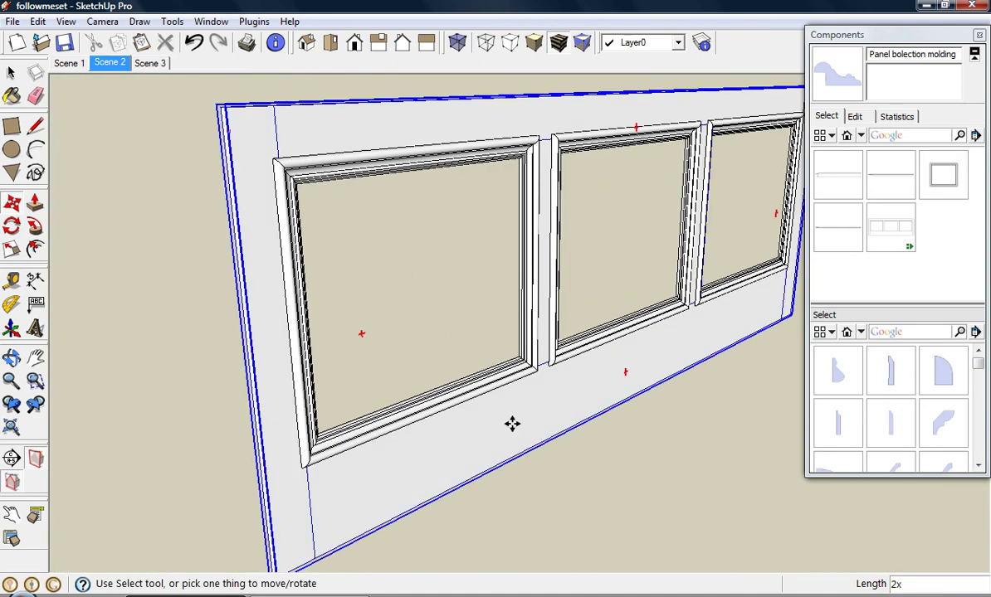
middle_drag(619, 416, 506, 415)
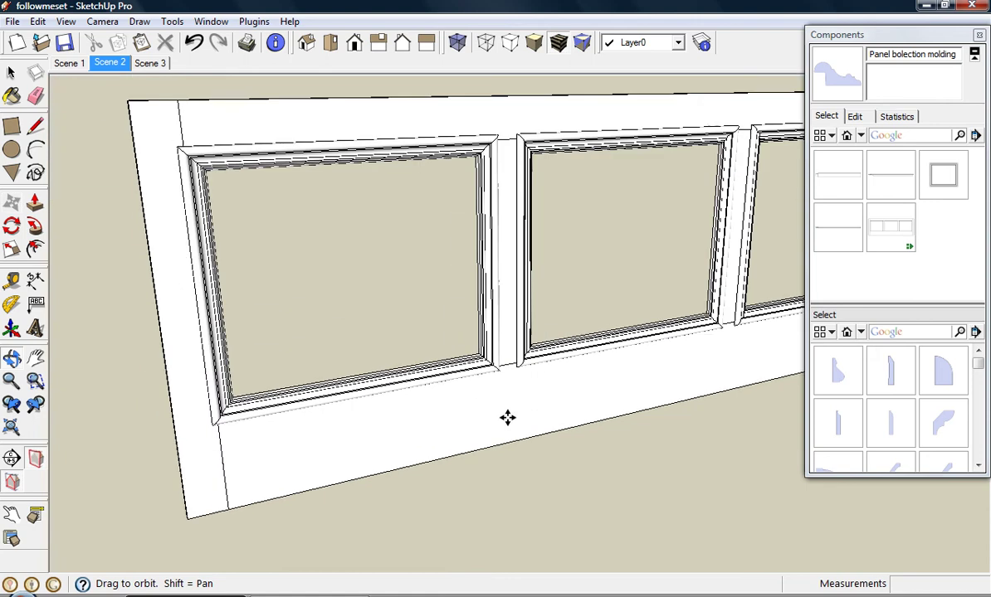
scroll(511, 120, up, 3)
scroll(510, 121, down, 3)
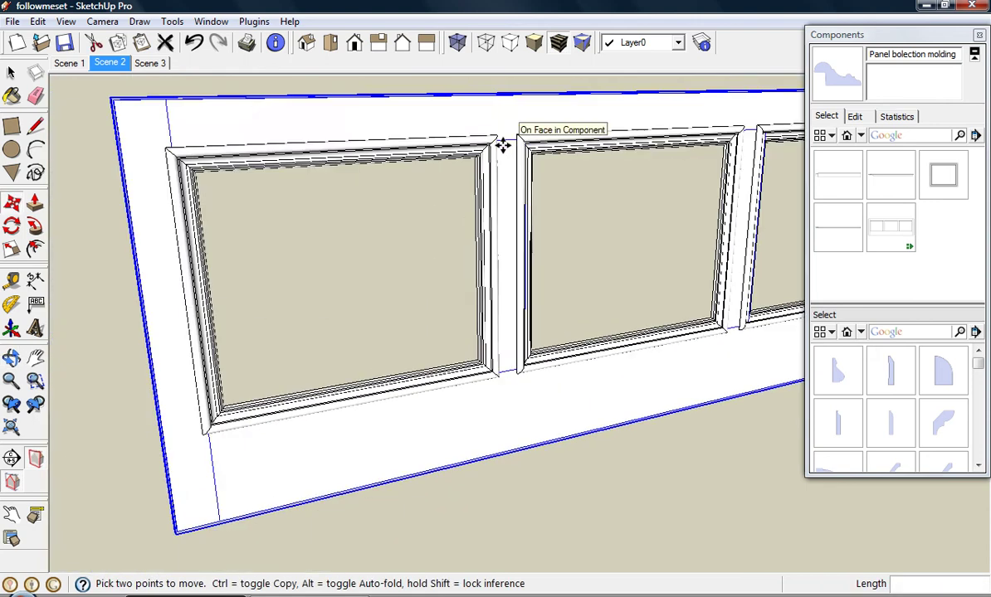
middle_drag(502, 146, 399, 372)
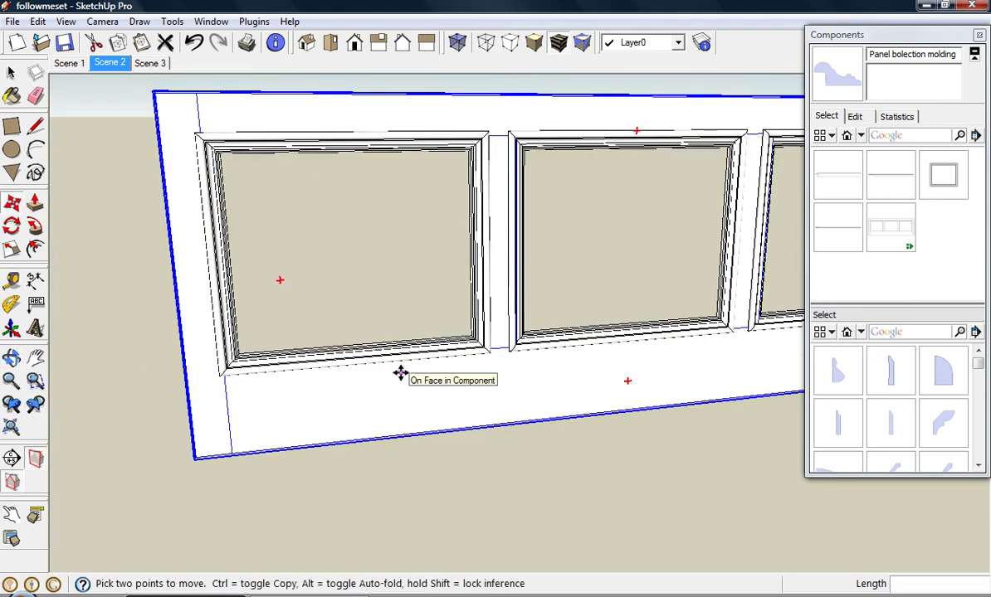